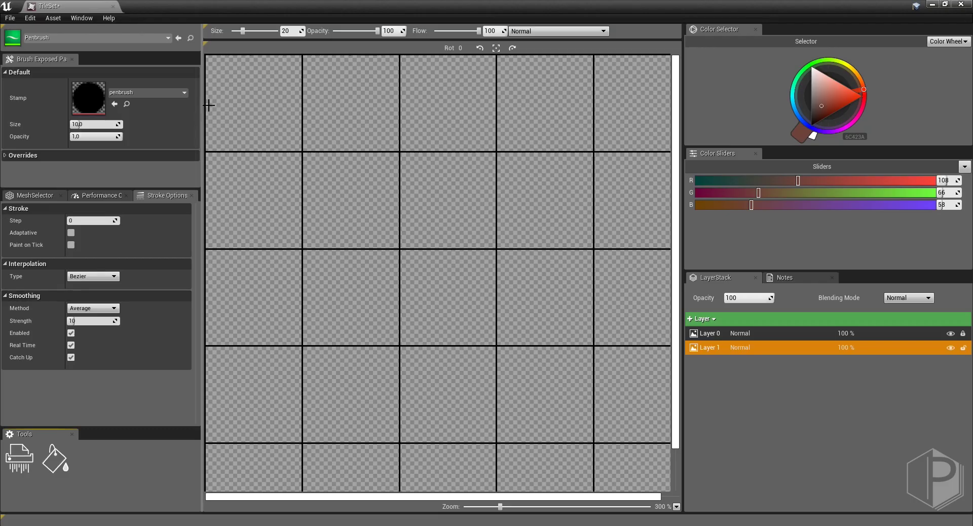
Drag a brown stroke across the whole top row of tiles on Layer 1
drag(209, 104, 472, 113)
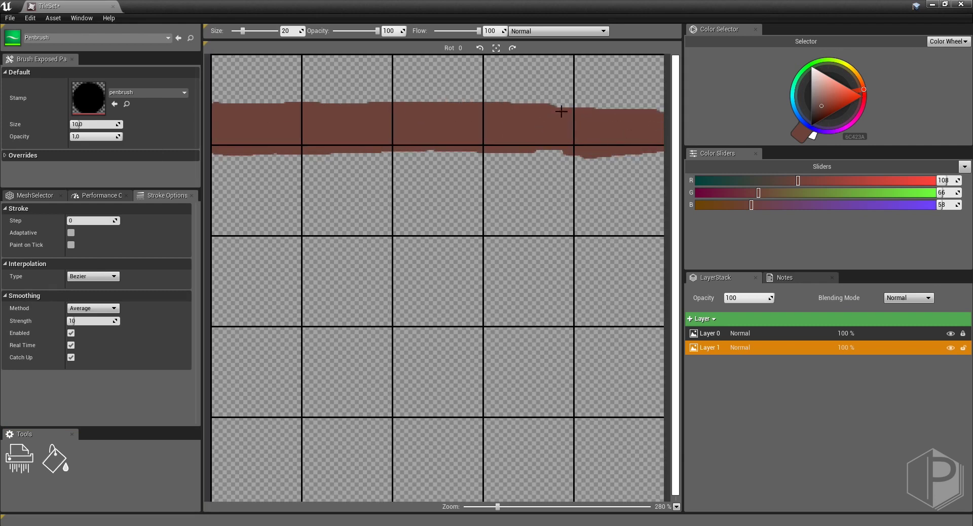
On Layer 2, pick a lighter pinkish brown and switch to the round Penbrush
click(40, 146)
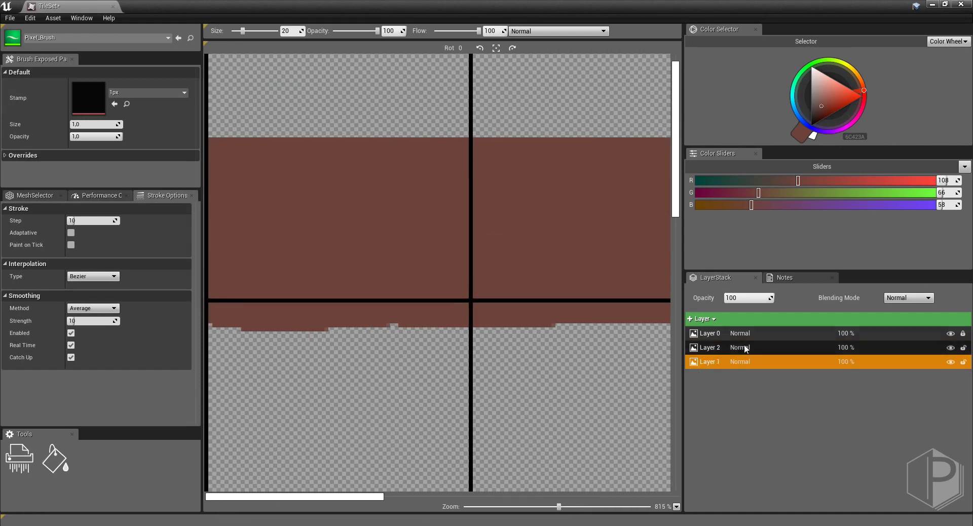
click(820, 99)
click(820, 96)
click(168, 37)
click(40, 135)
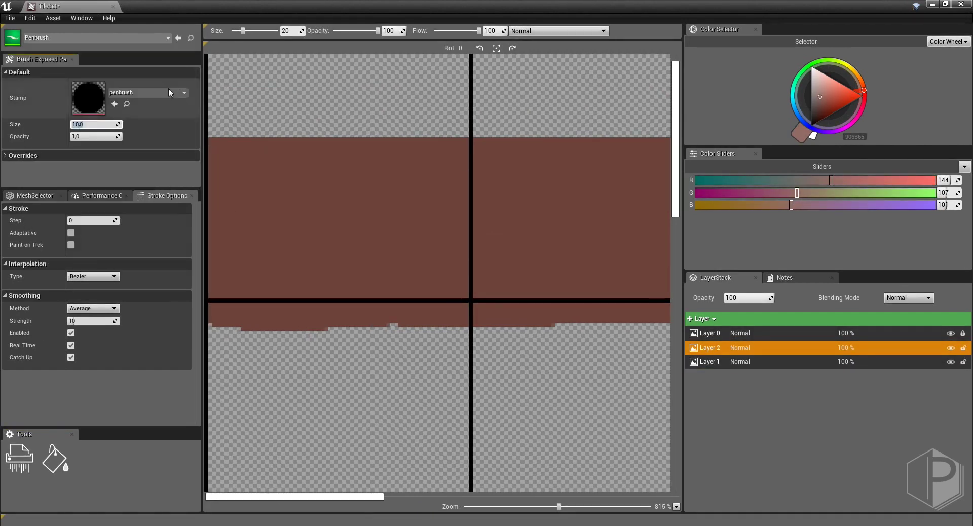
Paint light cobblestone shapes across the first tile
mouse_move(223, 192)
mouse_down()
mouse_move(252, 155)
mouse_move(223, 195)
mouse_move(238, 264)
mouse_up()
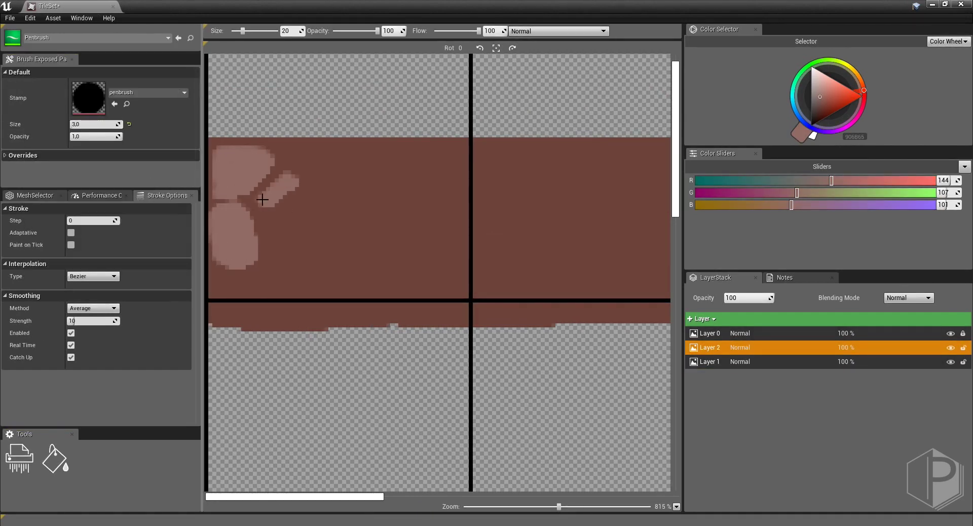
mouse_move(274, 178)
mouse_down()
mouse_move(299, 238)
mouse_move(217, 282)
mouse_up()
mouse_move(284, 147)
mouse_down()
mouse_move(323, 203)
mouse_move(319, 256)
mouse_move(363, 271)
mouse_up()
mouse_move(370, 152)
mouse_down()
mouse_move(393, 222)
mouse_move(436, 178)
mouse_move(416, 253)
mouse_move(456, 219)
mouse_up()
Paint light cobblestones across the second tile
mouse_move(507, 144)
mouse_down()
mouse_move(479, 180)
mouse_move(517, 223)
mouse_up()
drag(519, 144, 550, 167)
mouse_move(479, 243)
mouse_down()
mouse_move(525, 281)
mouse_move(527, 251)
mouse_up()
drag(542, 187, 563, 217)
drag(557, 276, 602, 250)
middle_drag(601, 250, 484, 250)
mouse_move(446, 152)
mouse_down()
mouse_move(471, 169)
mouse_move(550, 173)
mouse_up()
mouse_move(510, 212)
mouse_down()
mouse_move(557, 260)
mouse_move(587, 224)
mouse_up()
drag(562, 147, 590, 178)
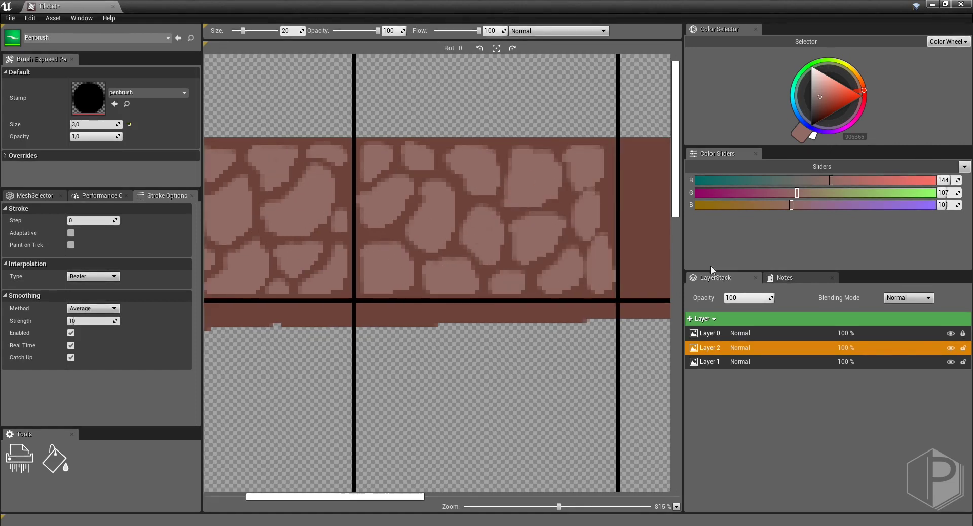
Fill the third tile with cobblestones, left part first, then the right and lower right
click(676, 506)
click(695, 496)
mouse_move(370, 134)
mouse_down()
mouse_move(361, 175)
mouse_move(398, 185)
mouse_up()
drag(392, 136, 428, 138)
drag(362, 200, 375, 236)
drag(385, 192, 398, 200)
drag(408, 154, 418, 166)
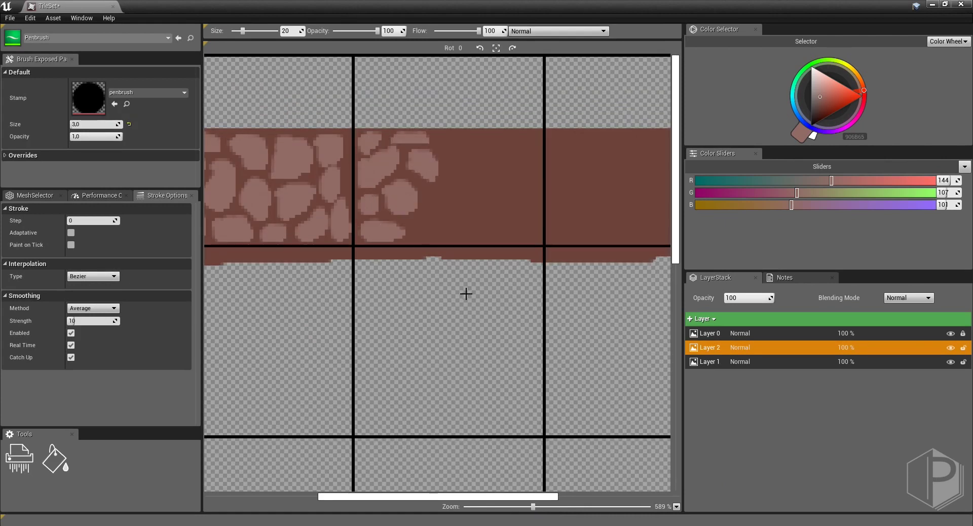
drag(418, 215, 446, 233)
drag(433, 193, 453, 200)
mouse_move(446, 137)
mouse_down()
mouse_move(476, 162)
mouse_move(532, 147)
mouse_move(537, 192)
mouse_up()
drag(471, 172, 493, 182)
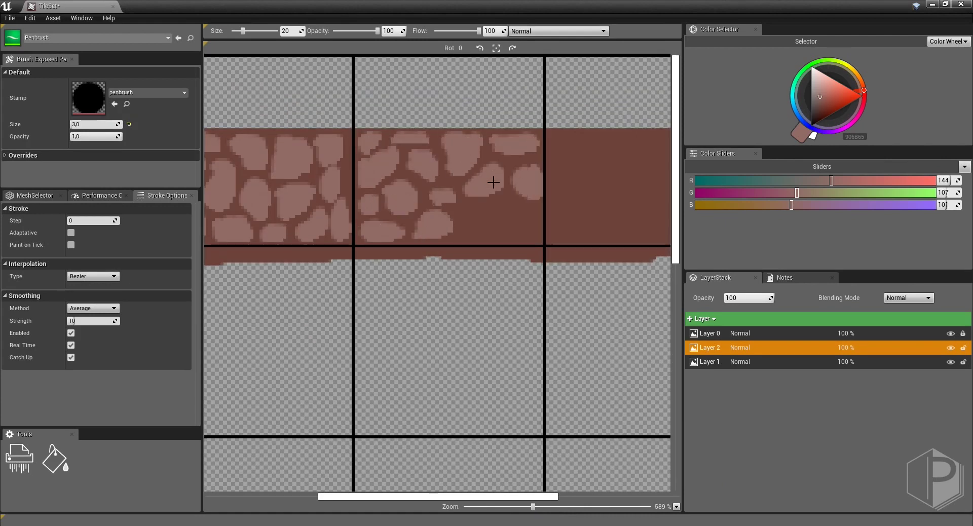
drag(463, 215, 489, 231)
drag(512, 210, 520, 223)
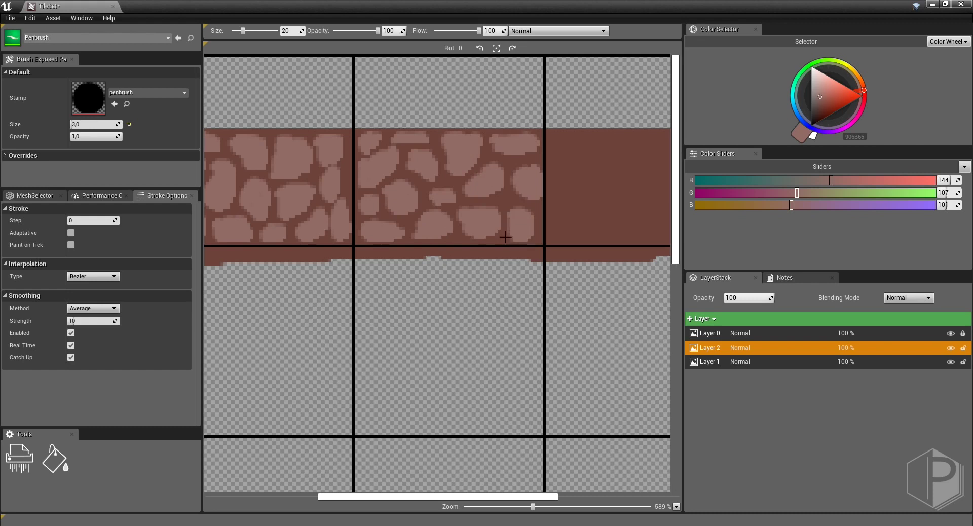
Switch the brush to erase mode and bring up the blending mode choices
key(e)
scroll(208, 126, left, 2)
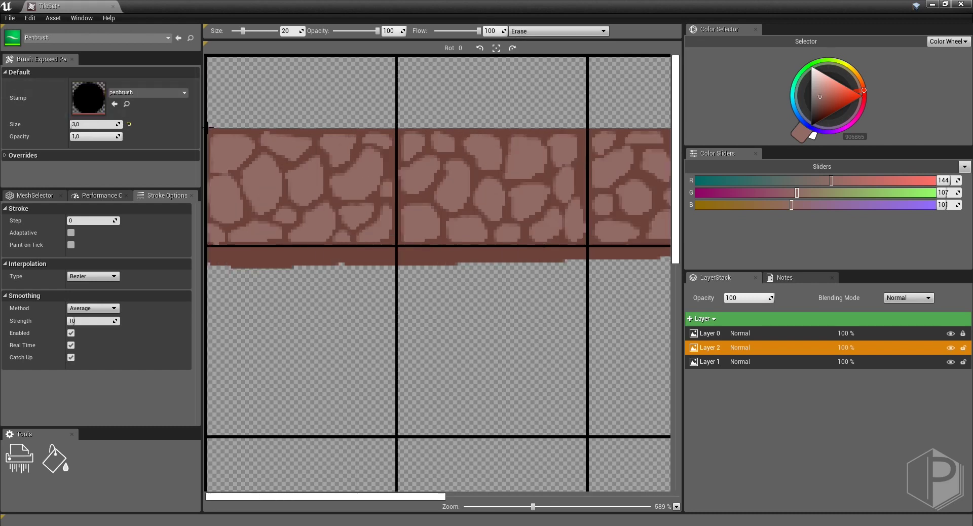
scroll(217, 289, down, 5)
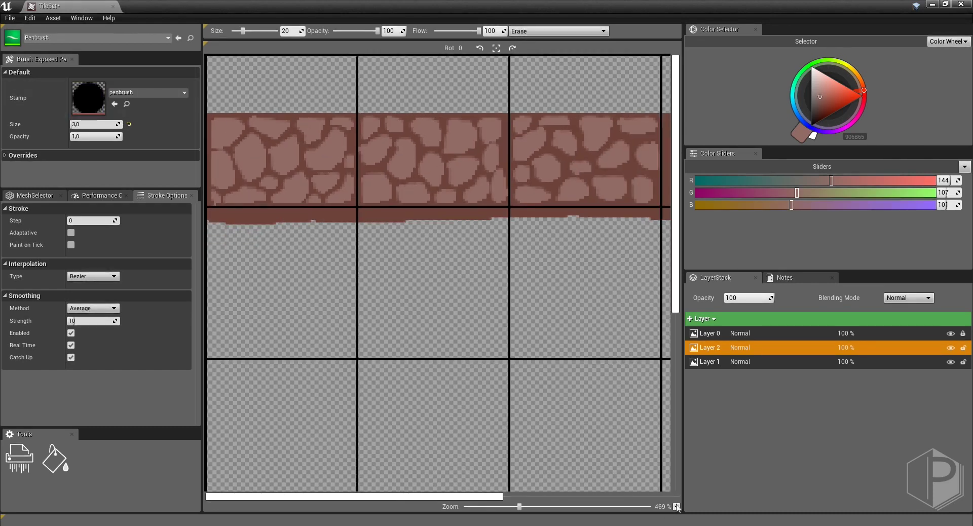
scroll(323, 475, up, 3)
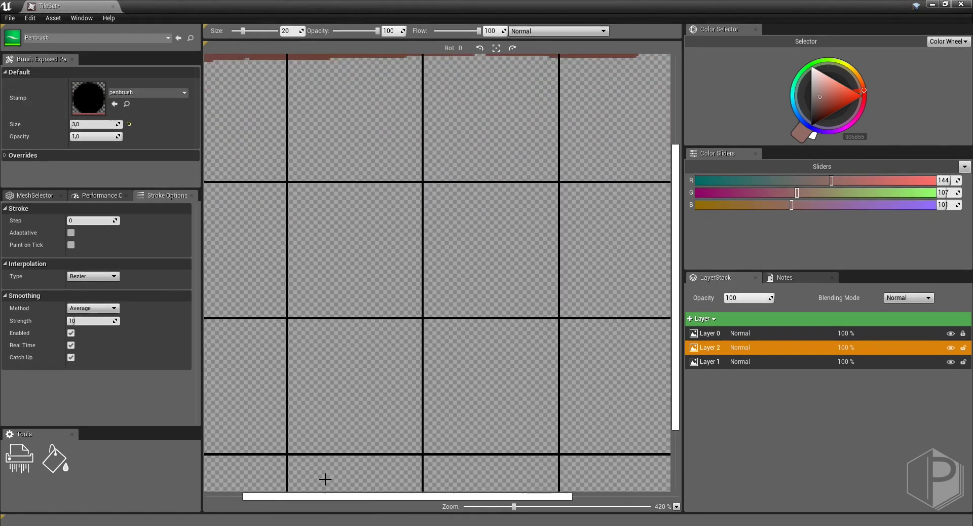
scroll(210, 265, left, 2)
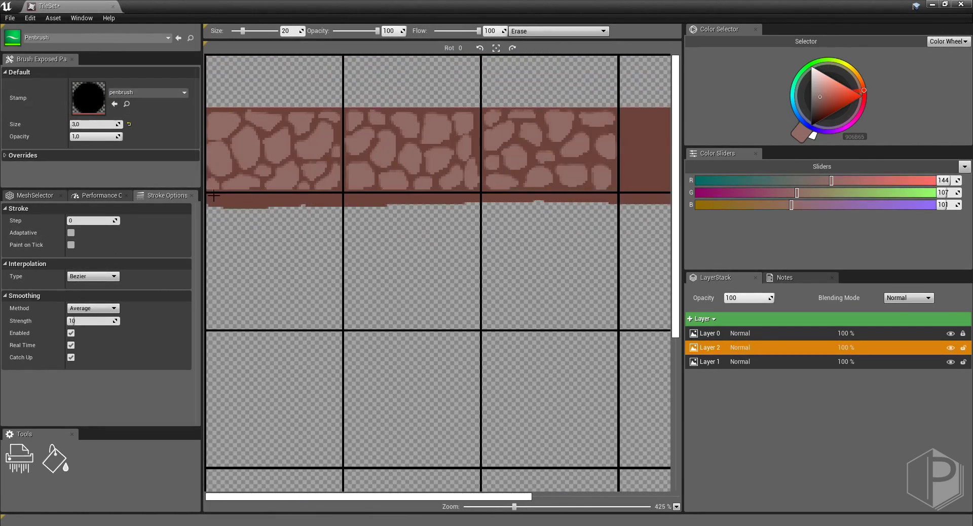
click(558, 31)
Shrink the brush, then reset it to size 3 and erase the stray stone on the fourth tile
click(582, 239)
drag(118, 125, 109, 124)
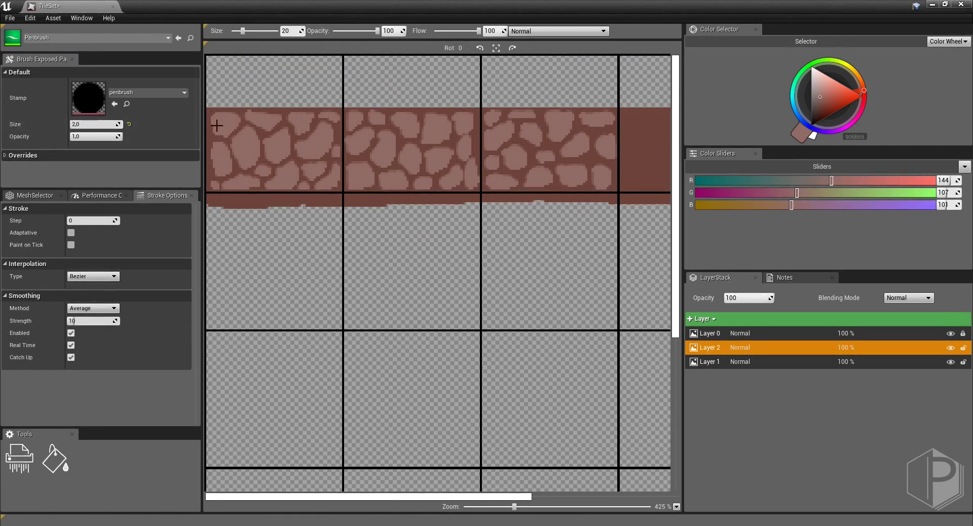
drag(643, 131, 647, 167)
drag(96, 124, 107, 124)
click(23, 156)
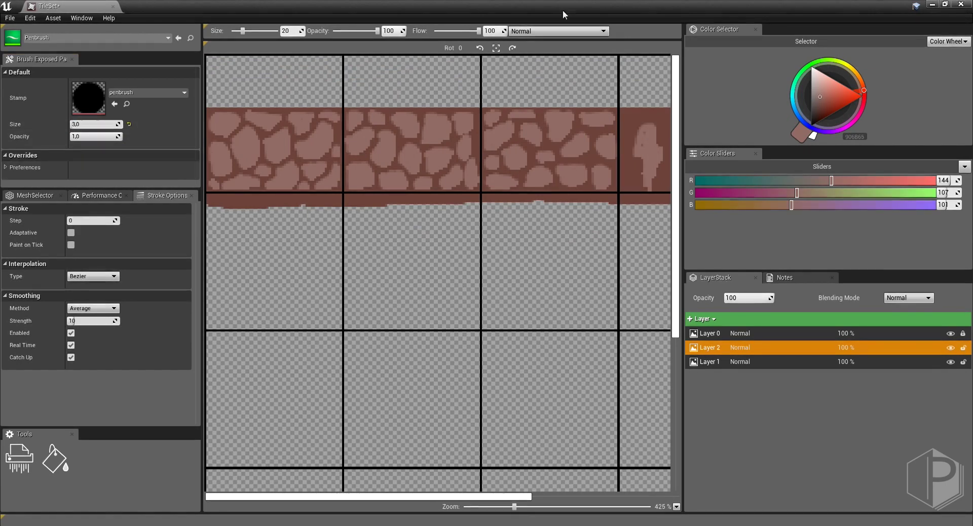
click(558, 31)
click(522, 39)
Paint cobblestones across the fourth tile, including a small stone speck
key(e)
mouse_move(411, 121)
mouse_down()
mouse_move(443, 123)
mouse_move(430, 160)
mouse_move(484, 144)
mouse_move(482, 162)
mouse_up()
mouse_move(479, 119)
mouse_down()
mouse_move(522, 133)
mouse_move(504, 153)
mouse_up()
mouse_move(494, 166)
mouse_down()
mouse_move(476, 175)
mouse_move(496, 177)
mouse_up()
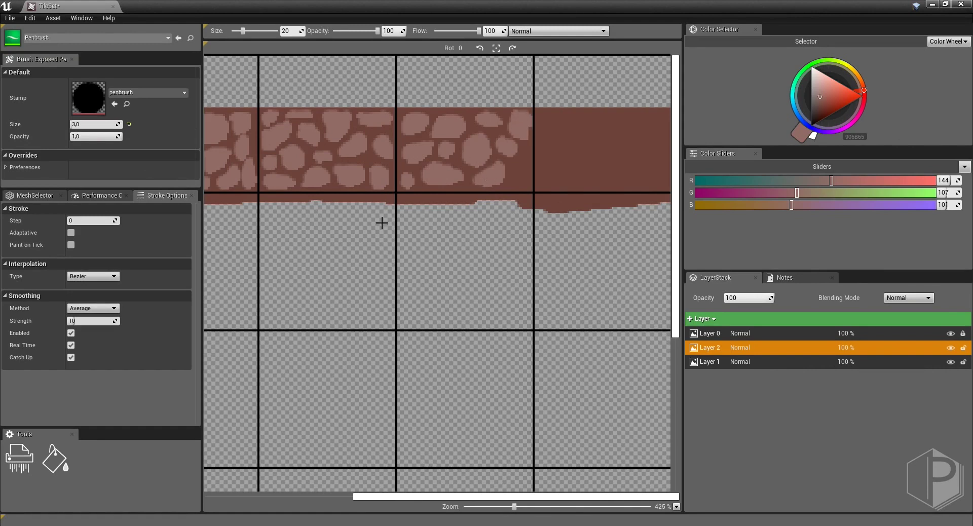
click(518, 178)
scroll(539, 293, down, 2)
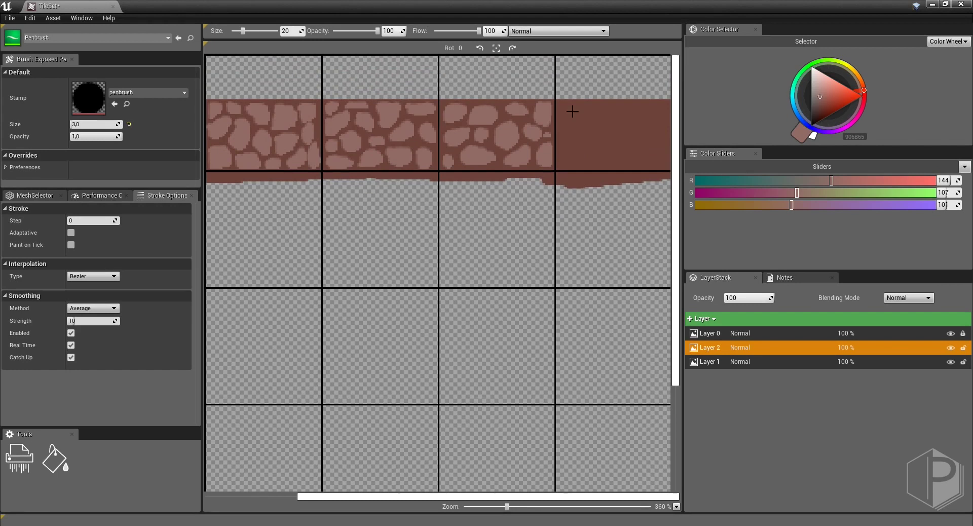
Paint stones into the fifth tile and undo an accidental erase of some stones
mouse_move(562, 104)
mouse_down()
mouse_move(591, 108)
mouse_move(565, 135)
mouse_move(599, 143)
mouse_move(654, 117)
mouse_move(629, 162)
mouse_up()
scroll(387, 119, down, 3)
scroll(387, 118, up, 3)
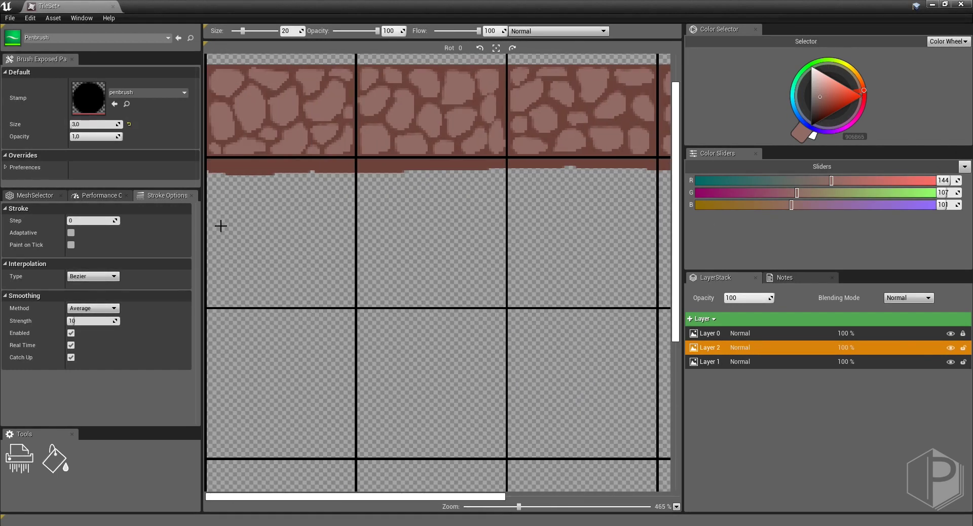
key(e)
mouse_move(275, 96)
mouse_down()
mouse_move(267, 78)
mouse_move(267, 109)
mouse_up()
key(e)
key(ctrl+z)
key(ctrl+z)
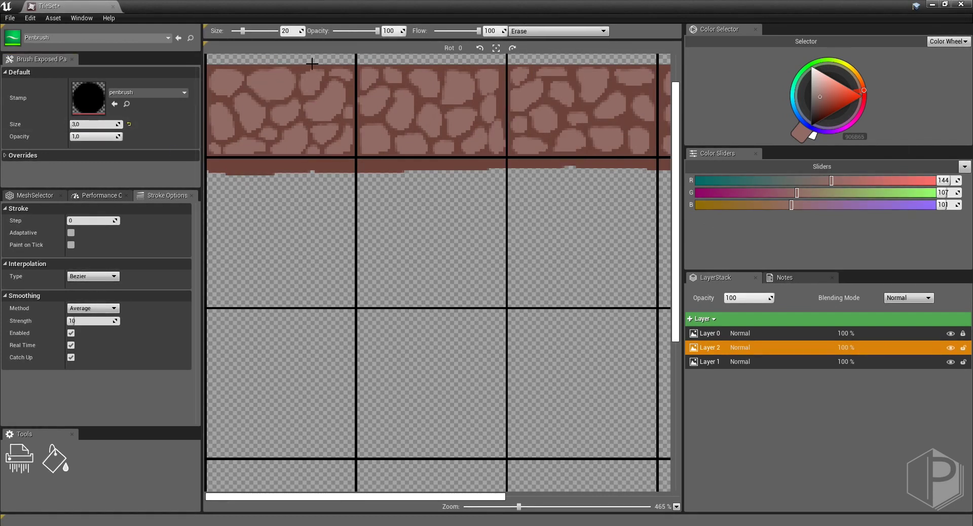
Toggle between erasing and normal painting while reviewing the finished cobblestone band
scroll(439, 228, down, 2)
scroll(593, 101, up, 1)
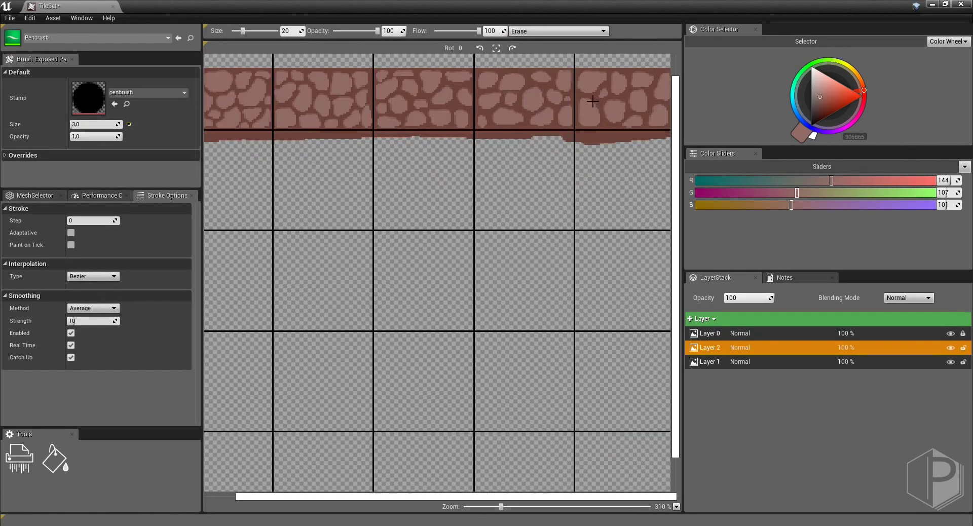
key(e)
scroll(564, 178, up, 1)
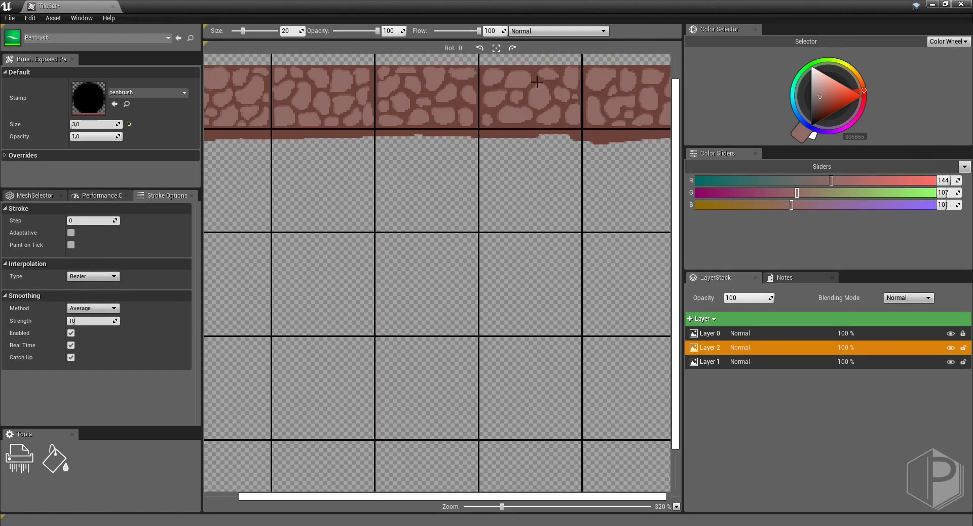
scroll(598, 281, down, 1)
key(e)
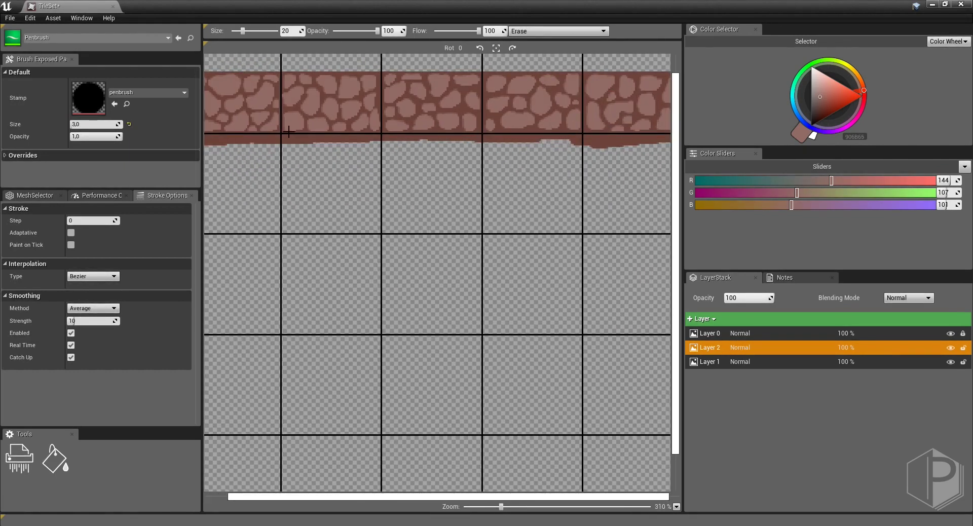
key(e)
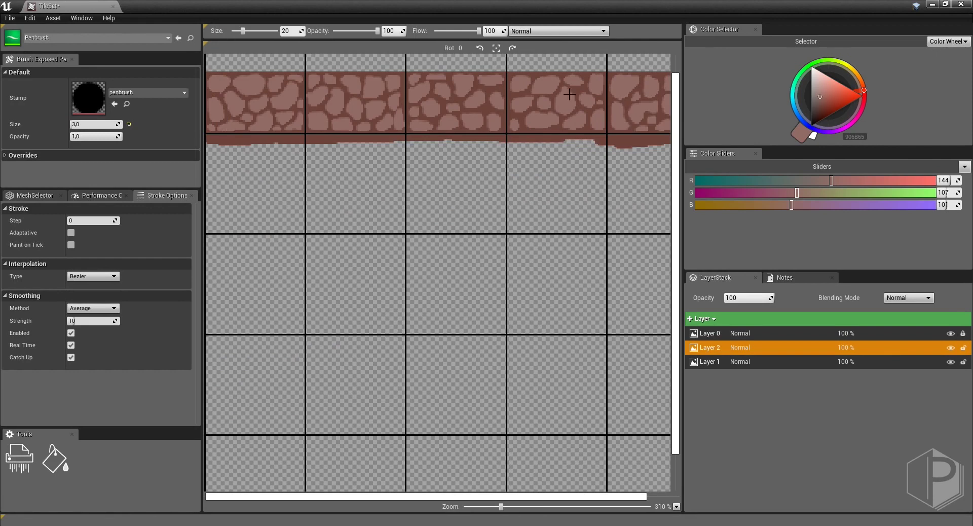
scroll(224, 197, up, 1)
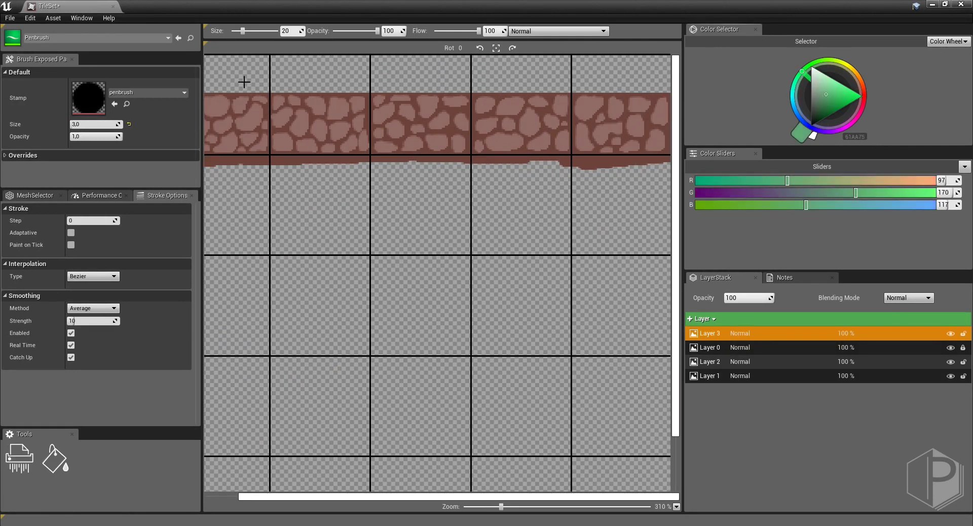
Paint green grass along the top of the band with a wavy edge over the stones
drag(273, 75, 528, 85)
key(e)
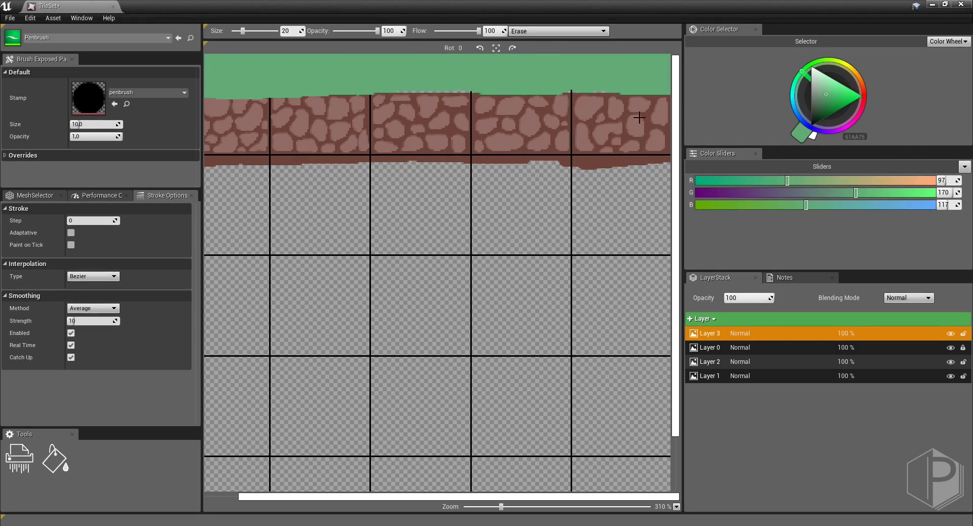
key(e)
drag(388, 92, 659, 92)
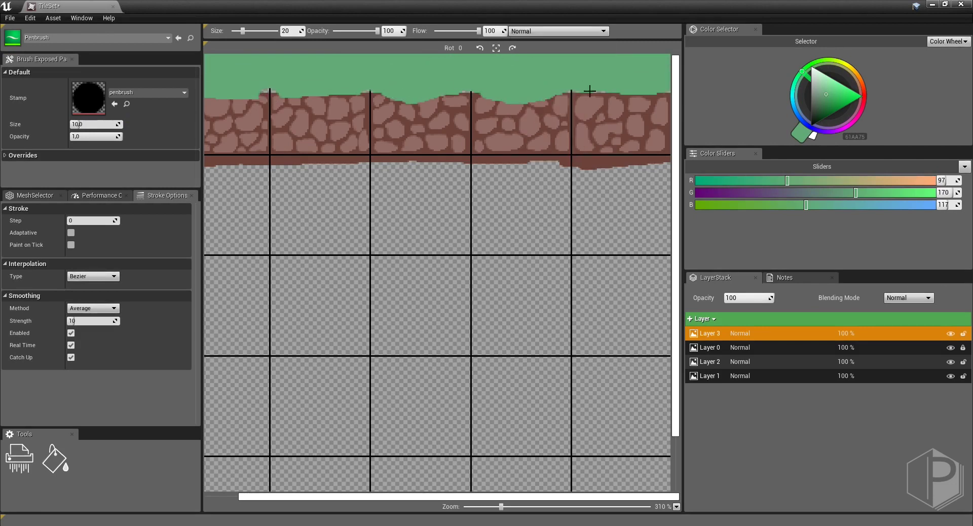
drag(324, 93, 250, 89)
middle_drag(250, 89, 276, 90)
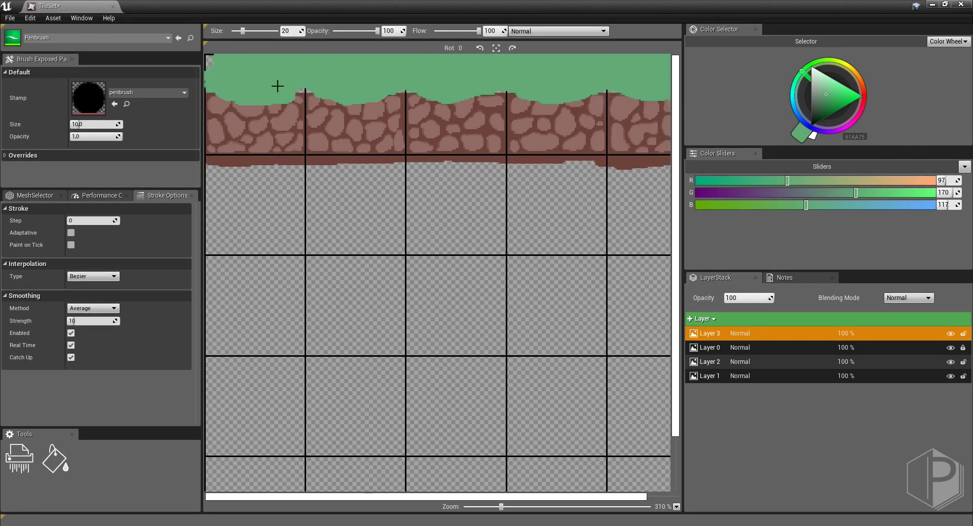
Briefly view the Large_Airbrush stamp texture, then return and select the single-pixel Pixel_Brush
key(e)
key(e)
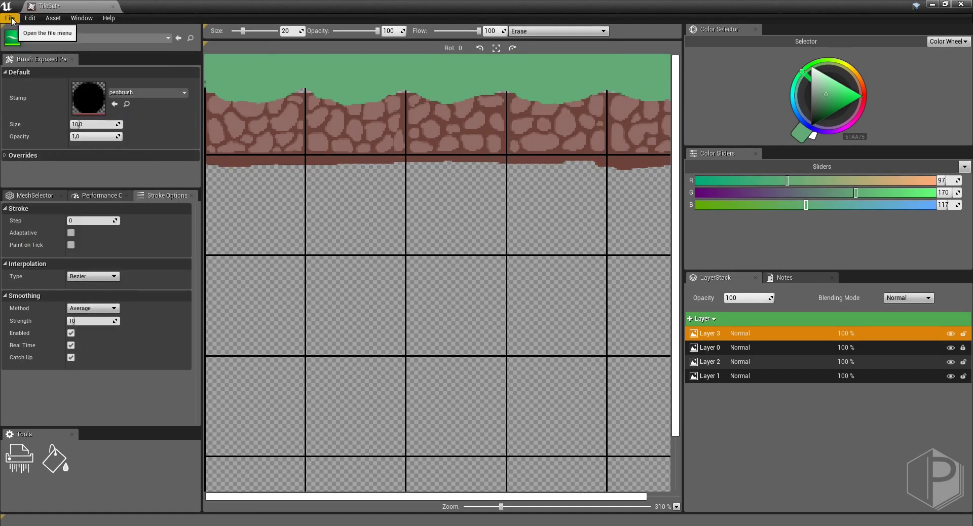
double_click(89, 98)
key(Escape)
click(209, 5)
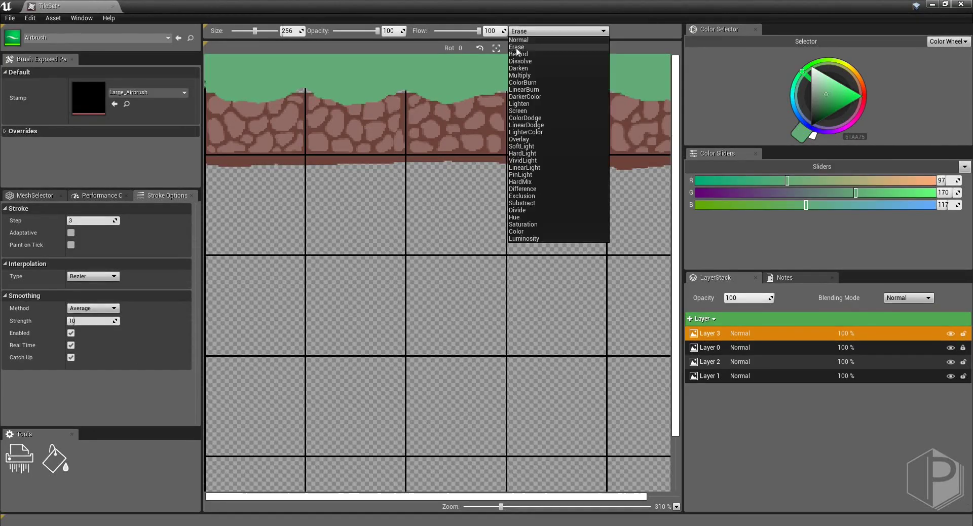
click(96, 38)
click(70, 144)
key(e)
Zoom out over the tile row, pick darker grass green 386A46, and add an image layer
scroll(282, 96, up, 1)
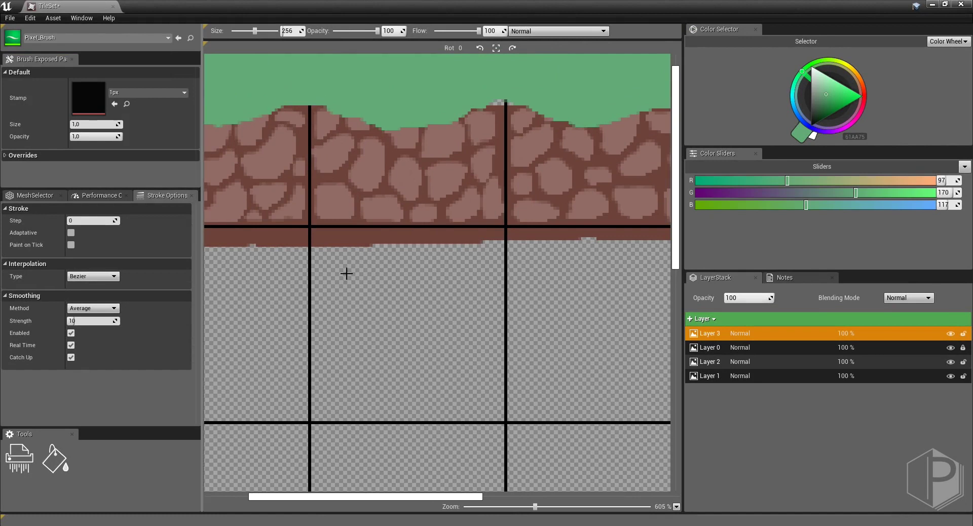
scroll(586, 100, left, 1)
scroll(519, 469, right, 2)
scroll(648, 173, right, 1)
scroll(232, 319, right, 2)
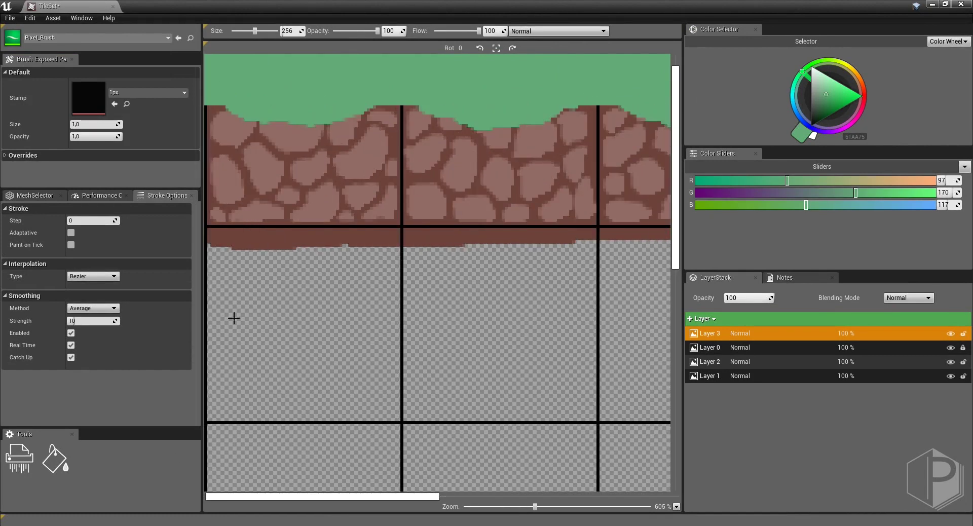
scroll(261, 273, down, 2)
scroll(427, 401, down, 1)
key(ctrl+z)
click(821, 106)
click(700, 319)
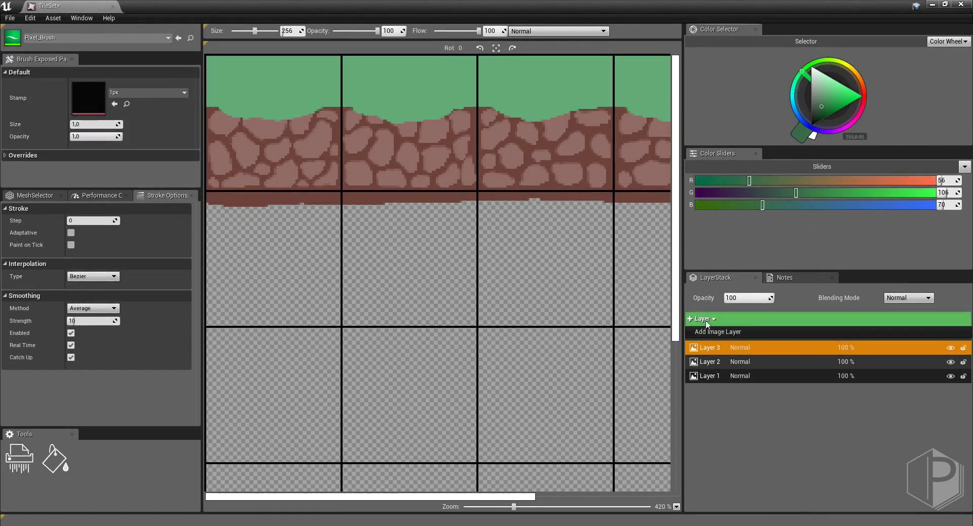
click(710, 330)
click(96, 37)
With a soft airbrush, spray light green 81CC80 highlights across the grass tops
click(37, 136)
drag(214, 110, 253, 124)
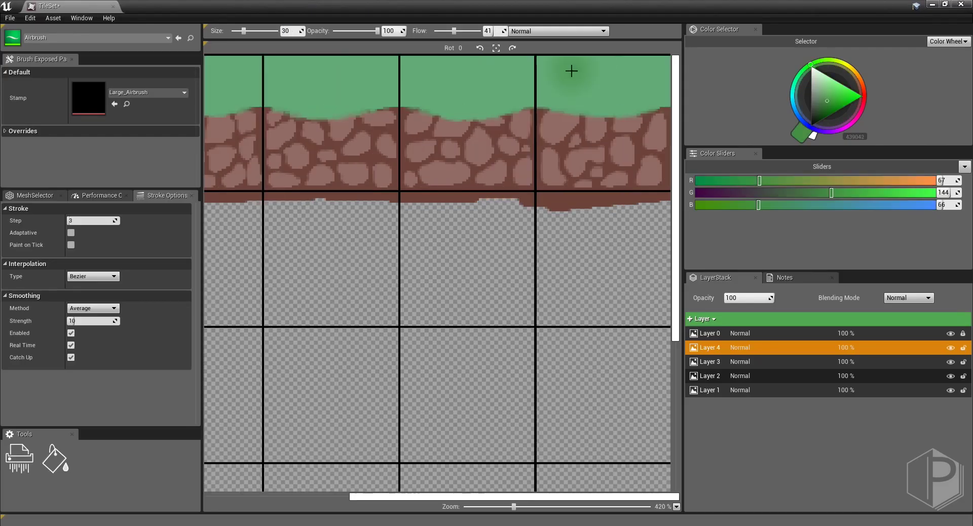
drag(571, 71, 649, 76)
drag(420, 71, 517, 76)
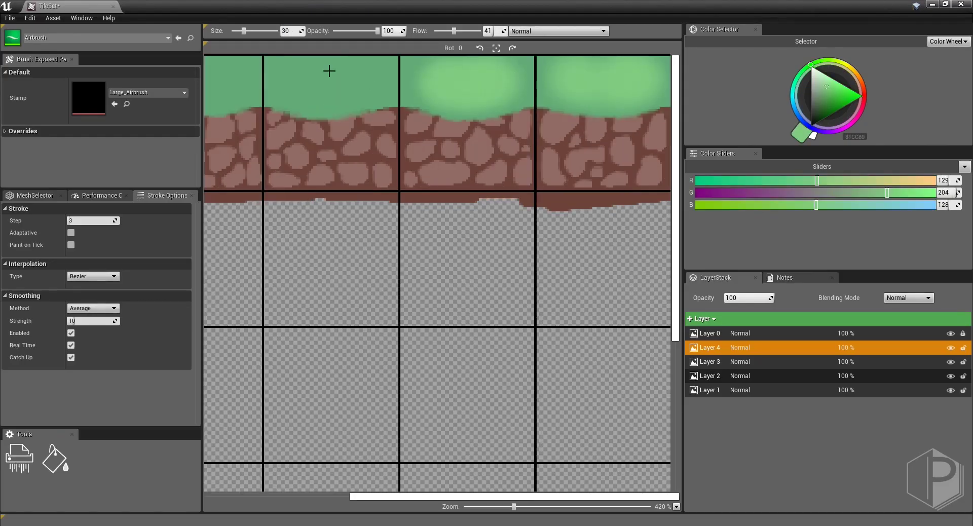
scroll(330, 72, left, 2)
drag(421, 83, 562, 65)
Finish the light-green sweep, then paint dark blade marks on a 50% Multiply layer
mouse_move(218, 71)
mouse_down()
mouse_move(505, 83)
mouse_move(603, 66)
mouse_up()
mouse_move(458, 82)
mouse_down()
mouse_move(530, 59)
mouse_move(659, 61)
mouse_up()
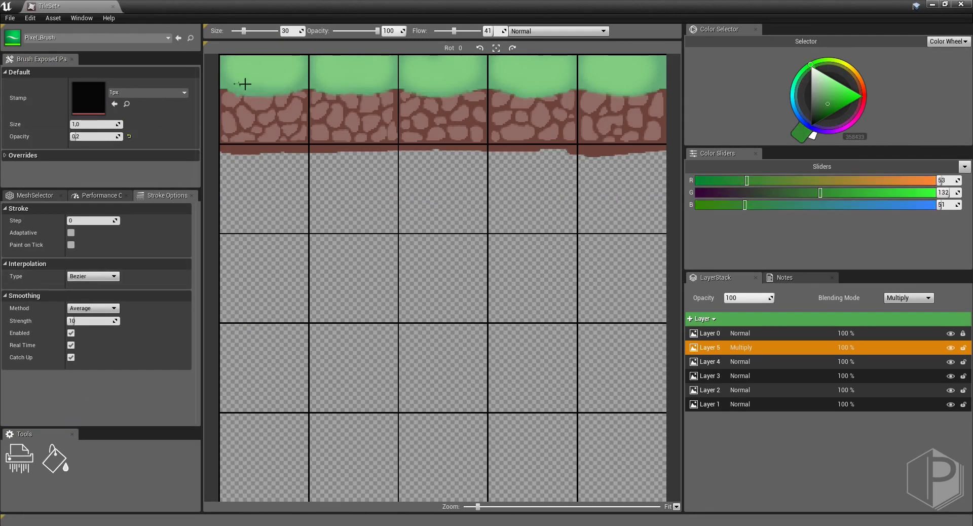
drag(749, 298, 730, 298)
drag(492, 77, 525, 91)
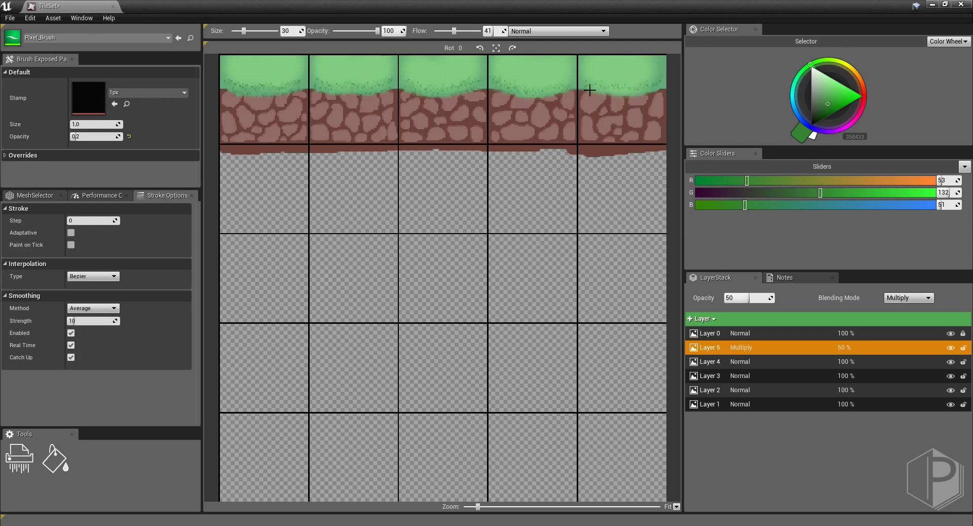
Sample the grass greens from the tiles and add a new layer for small details
alt+click(281, 69)
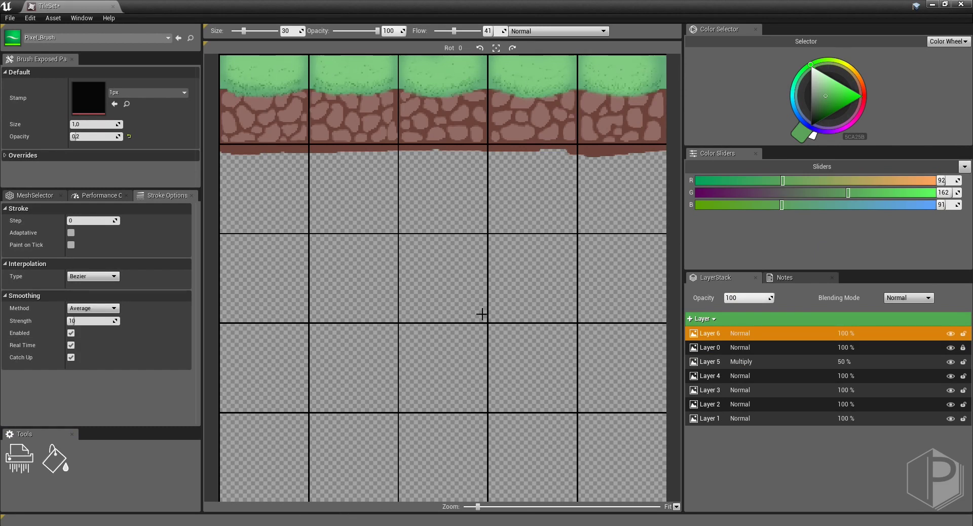
alt+click(233, 69)
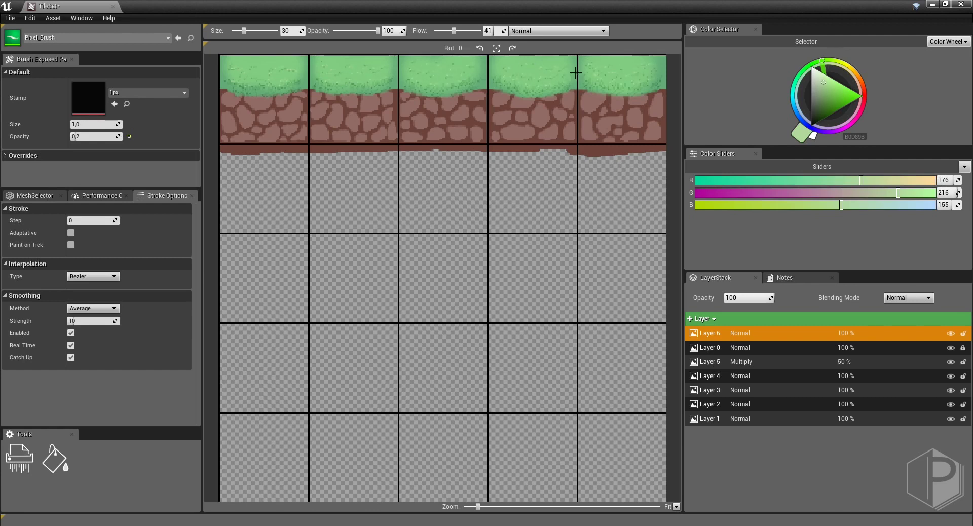
click(700, 319)
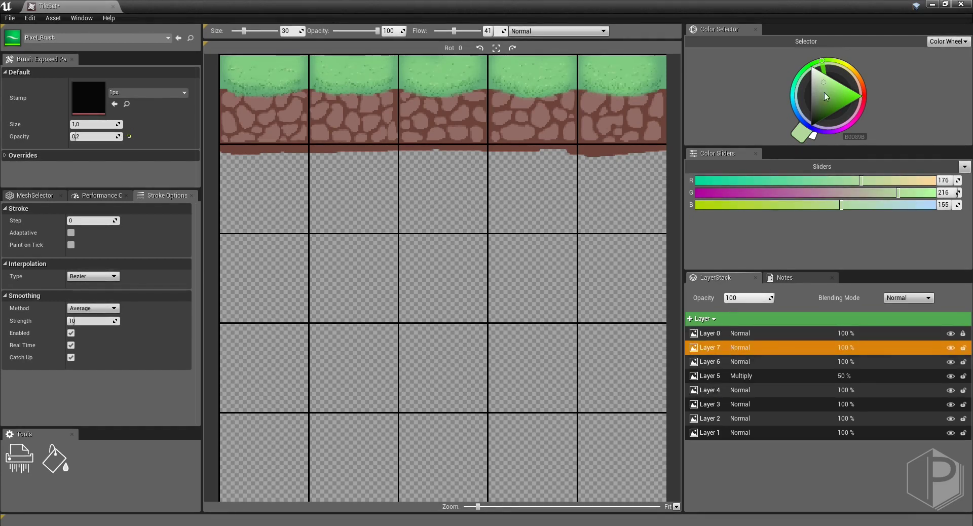
Paint white flowers at brush opacity 0,5, undo stray marks, and set the layer to 70%
drag(824, 92, 813, 68)
key(0)
key(5)
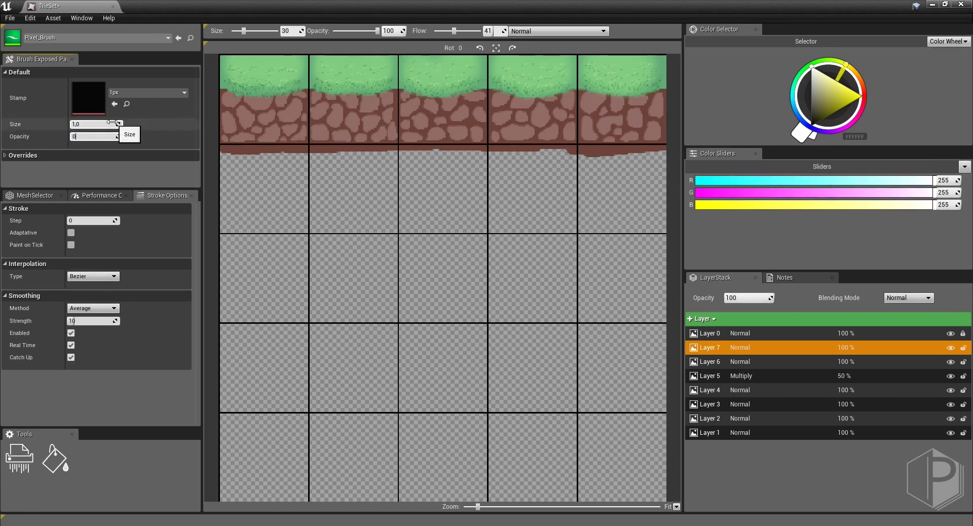
key(ctrl+z)
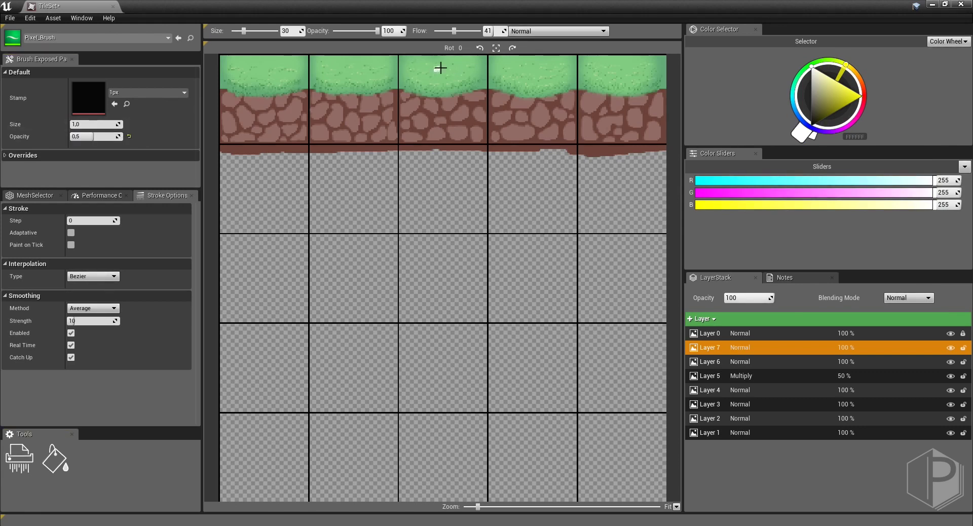
key(ctrl+z)
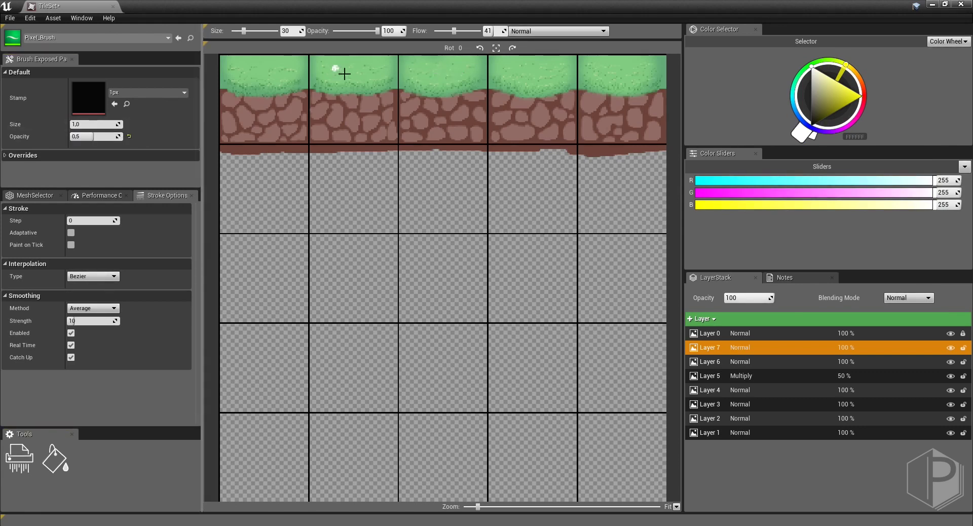
key(shift+7)
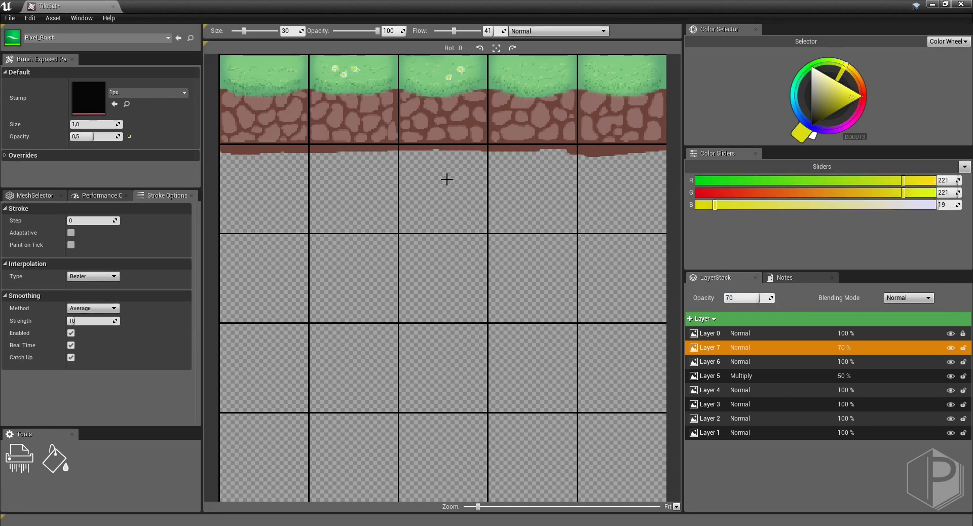
Dab grey pebbles onto the third, fourth and fifth grass tiles, adjusting the grey shade
click(540, 73)
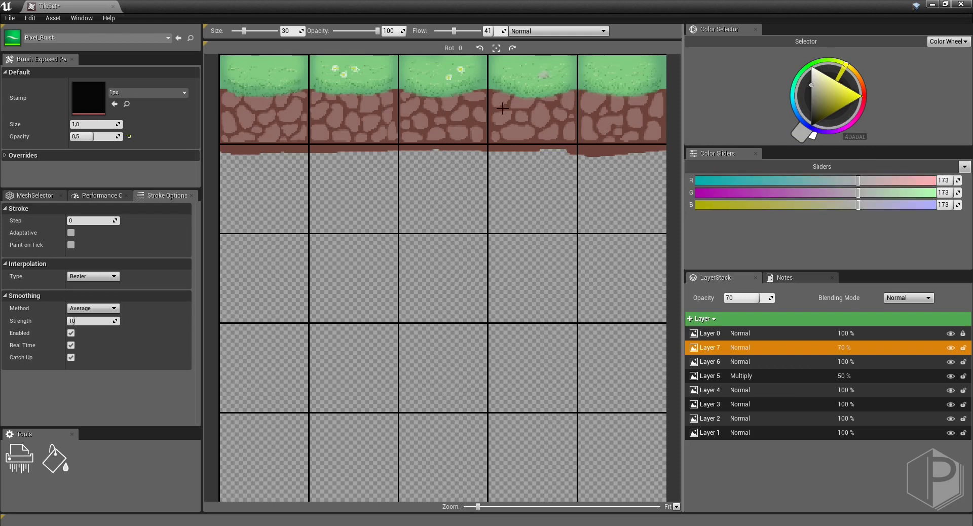
click(414, 70)
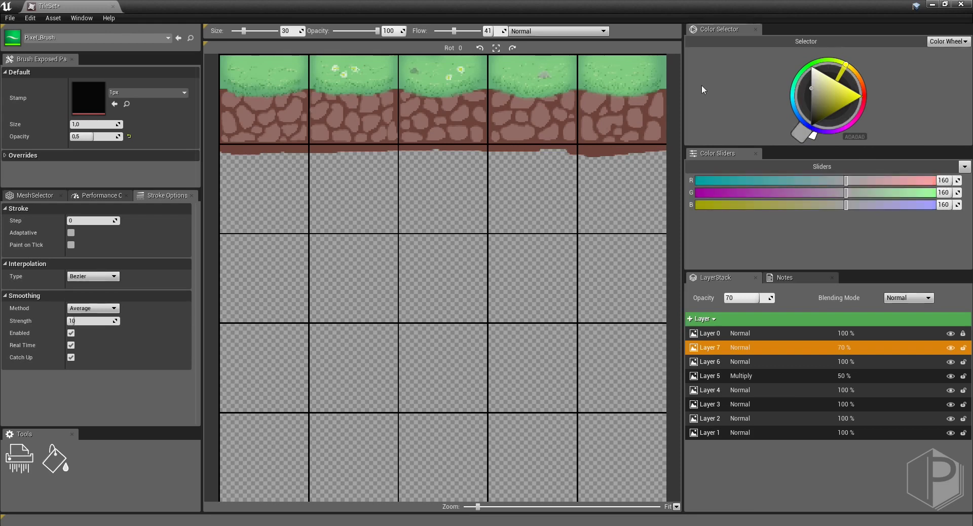
click(812, 88)
click(610, 74)
click(811, 96)
click(811, 86)
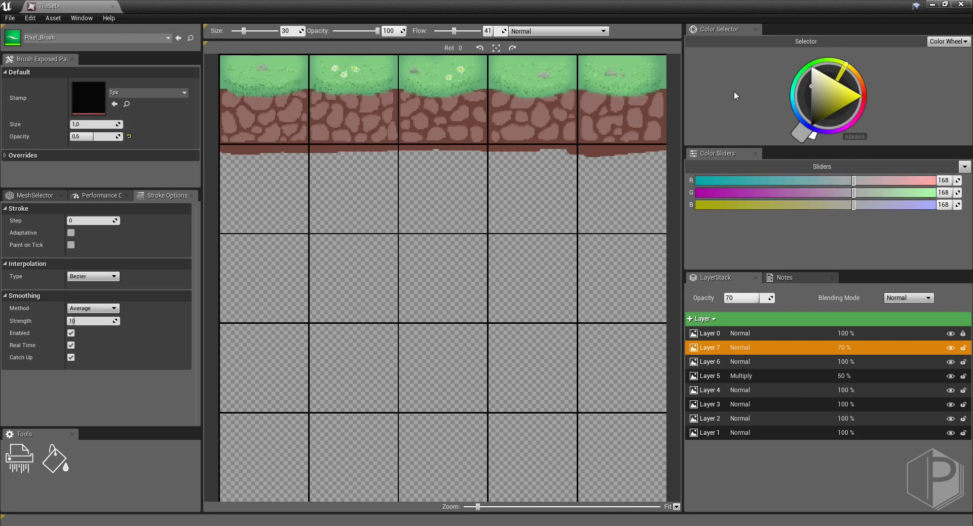
Pick a dark green and add Layer 8 at 70% opacity for dark grass
click(810, 65)
click(825, 107)
key(ctrl+shift+n)
key(7)
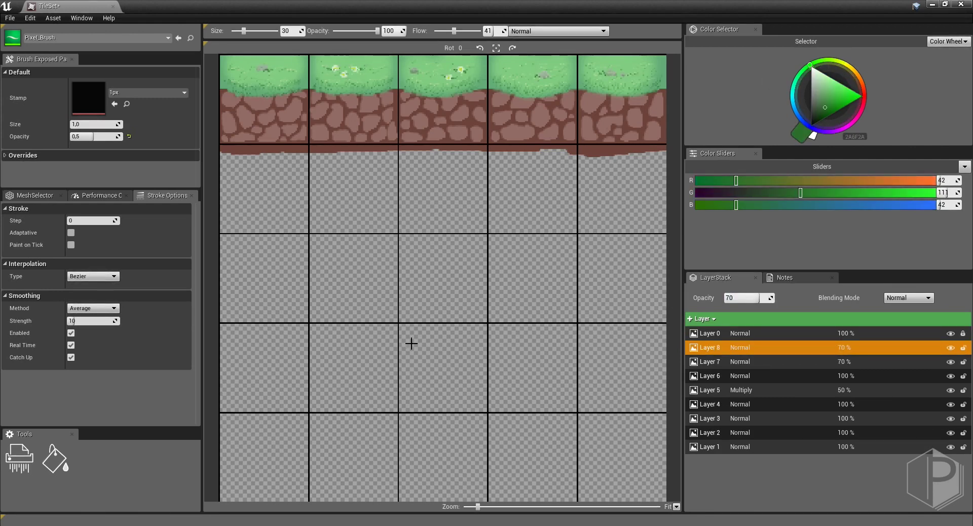
Add Layer 9, sample stone colours 906B65/A58984 and set brush opacity to 0,2
key(ctrl+shift+n)
alt+click(268, 117)
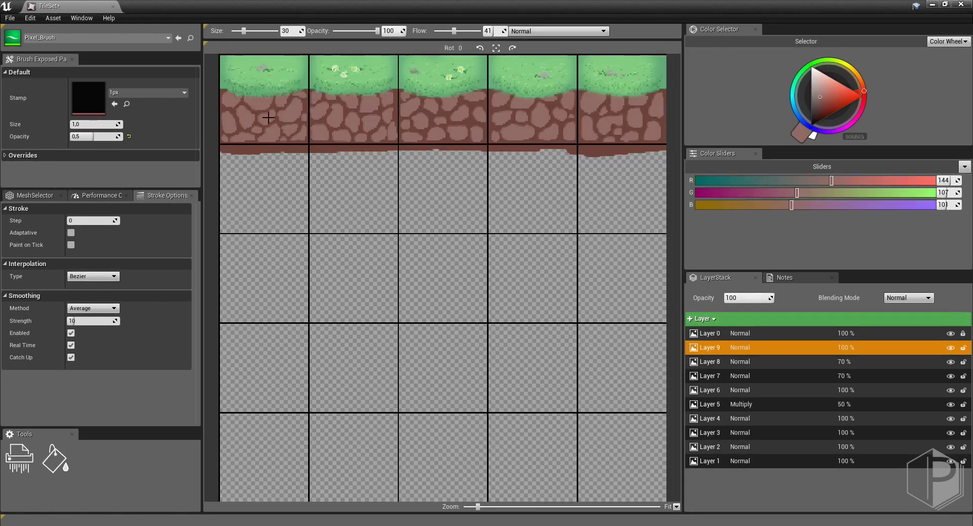
alt+click(225, 99)
key(2)
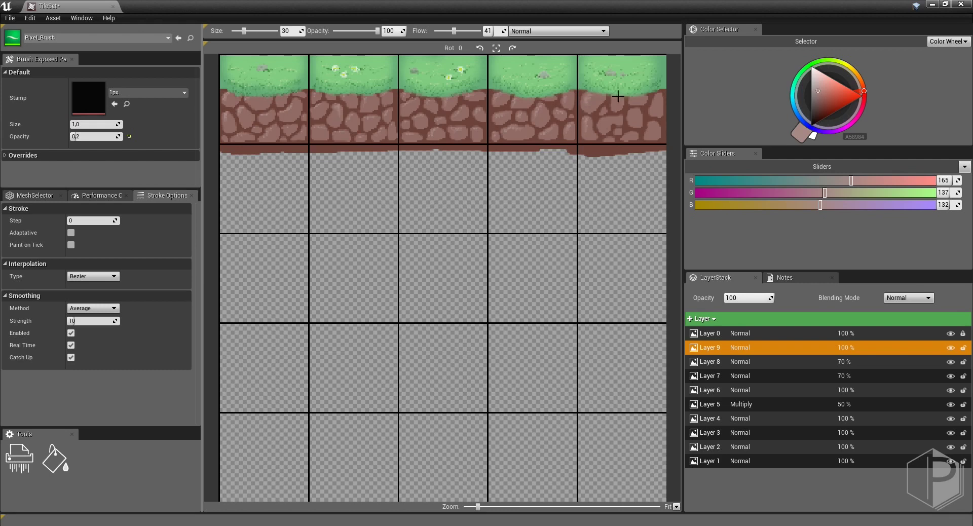
Pick a dark brown for the stone gaps and open the blend mode options
click(817, 108)
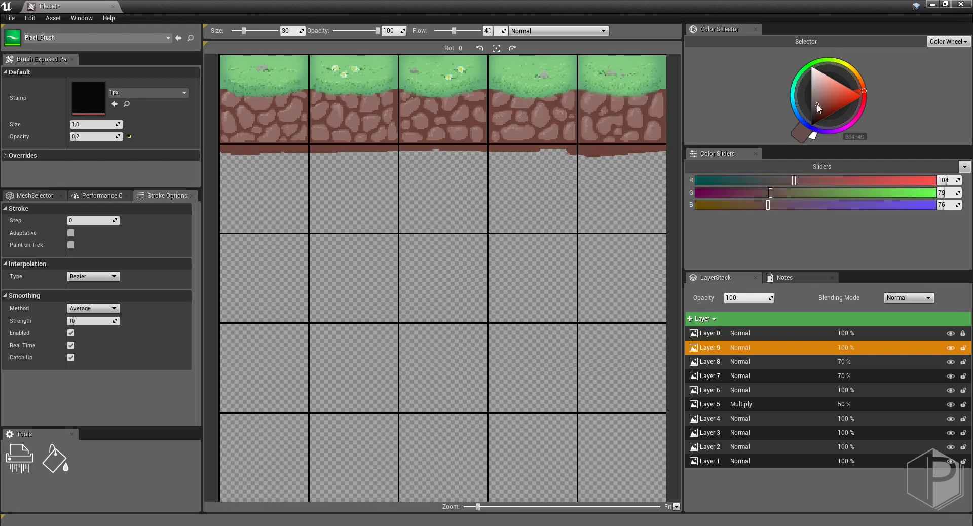
click(557, 31)
click(527, 53)
click(912, 447)
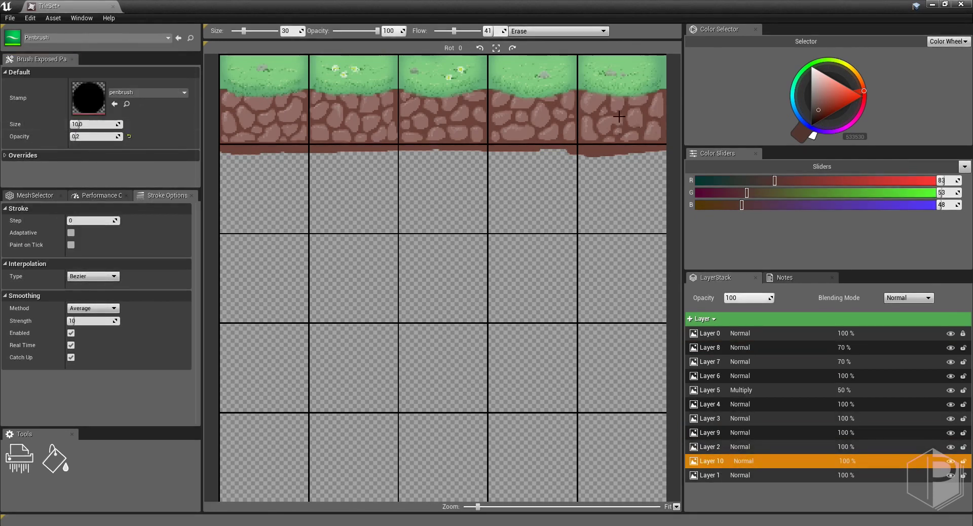
Paint dark brown 533530 mortar into the stone gaps with a size 5 brush
click(557, 31)
click(527, 41)
drag(612, 127, 629, 130)
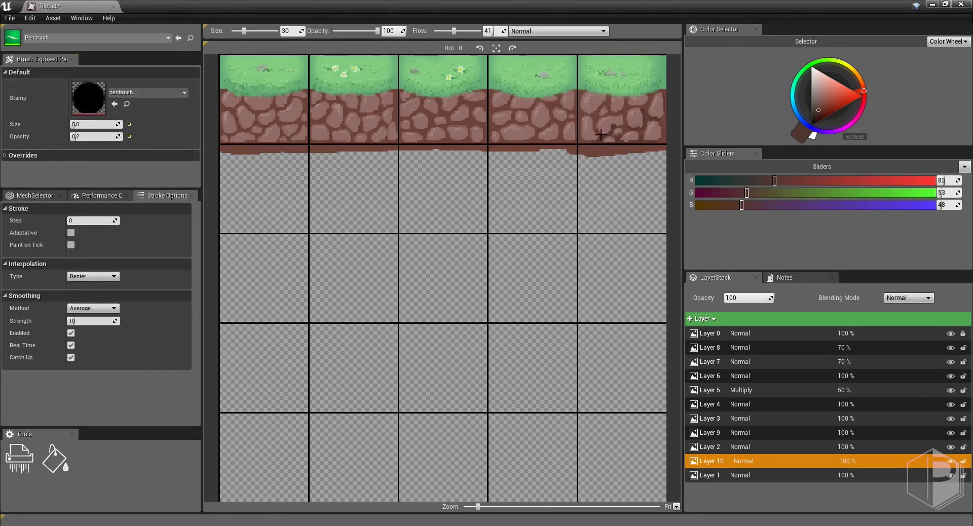
click(97, 37)
click(154, 239)
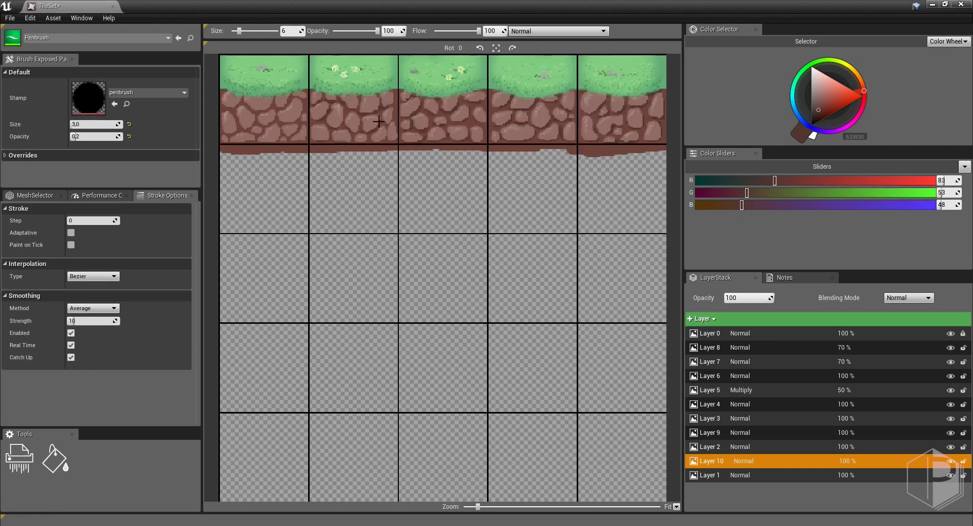
drag(240, 113, 273, 123)
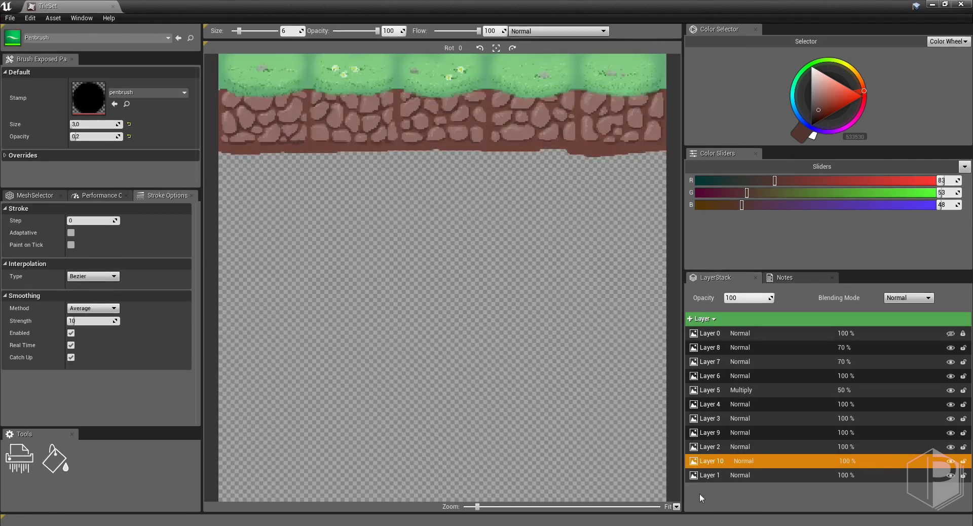
Select Layer 1 and switch to the Pixel_Brush in Erase mode
click(950, 475)
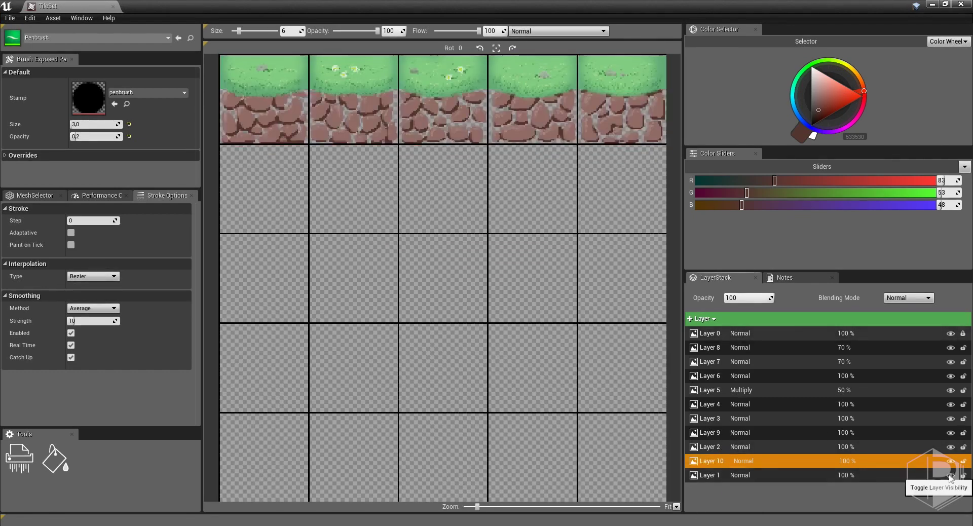
click(950, 476)
click(50, 37)
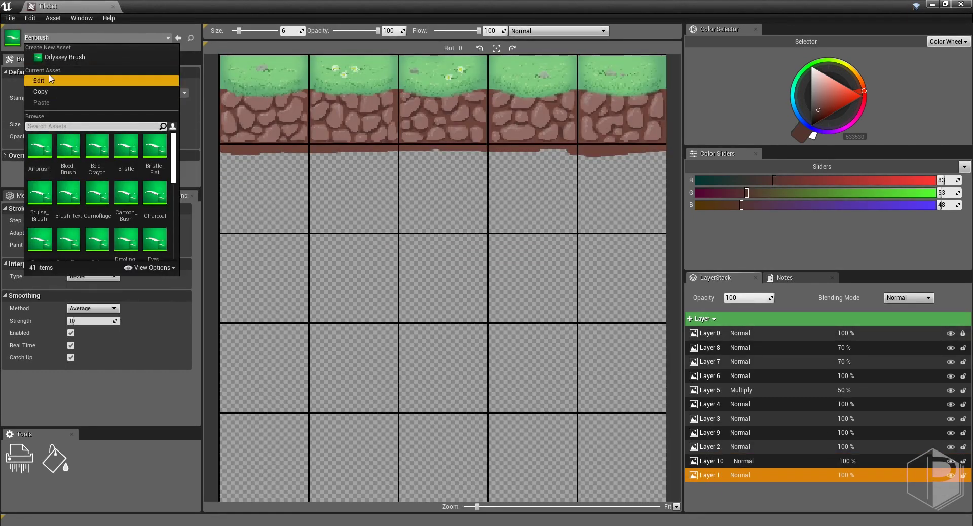
key(e)
click(51, 38)
text(pixel)
click(40, 145)
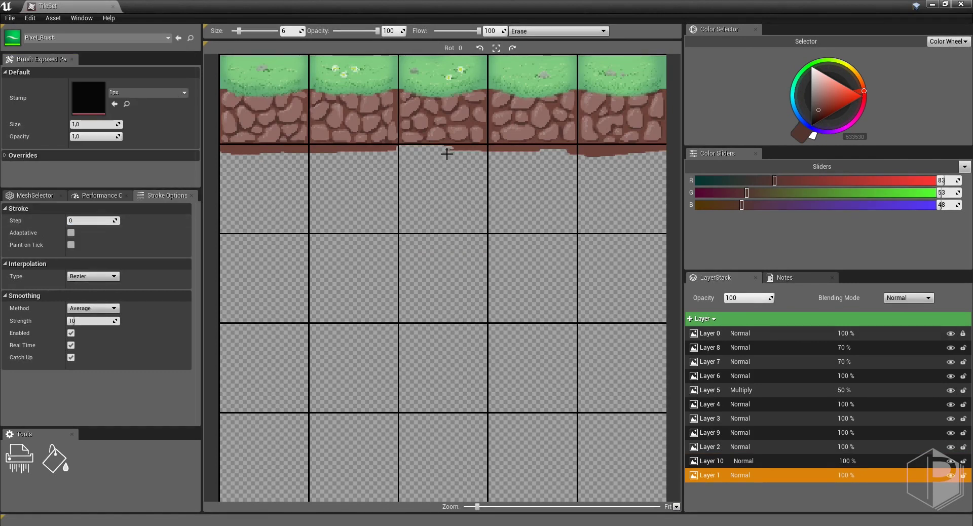
Erase the ragged brown strip under the top tile row and hide the grid layer
drag(447, 153, 483, 146)
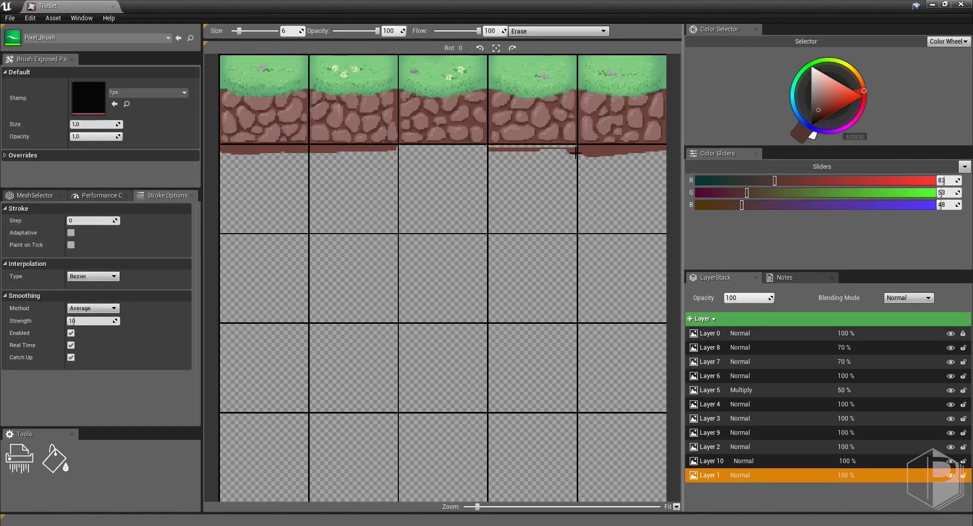
middle_drag(565, 150, 499, 185)
drag(532, 184, 503, 182)
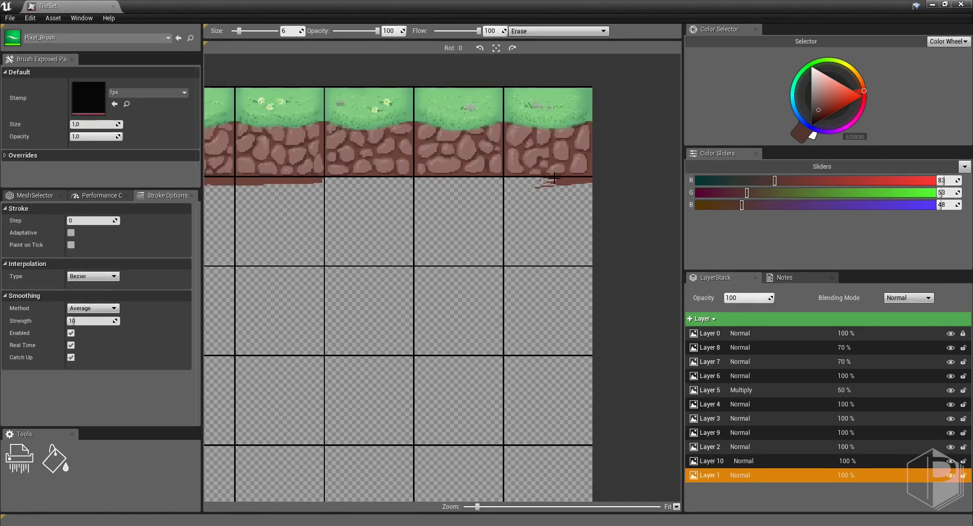
middle_drag(394, 180, 536, 186)
drag(446, 188, 536, 186)
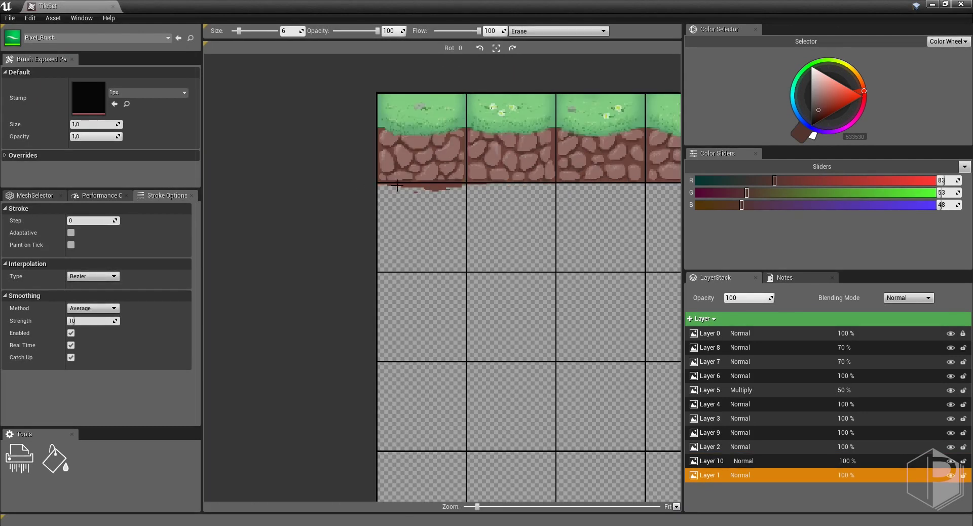
click(950, 334)
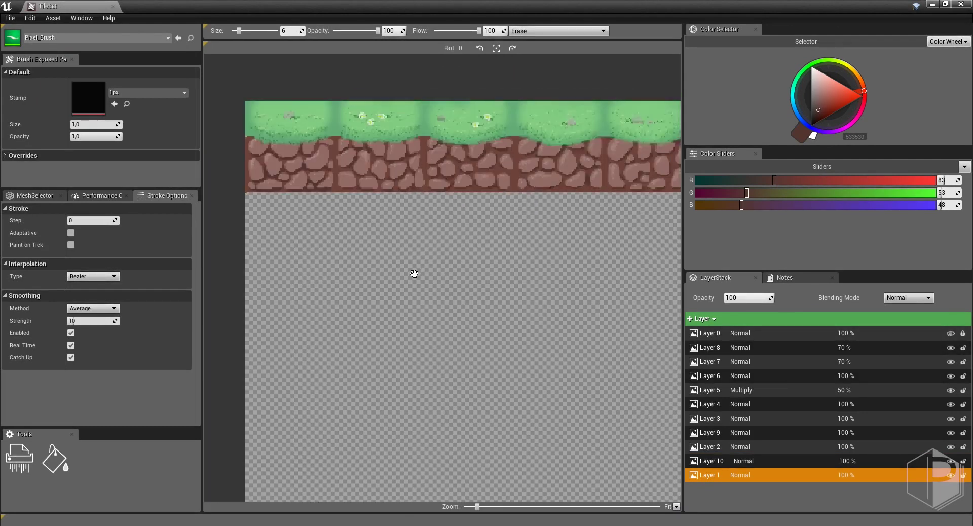
middle_drag(645, 182, 510, 282)
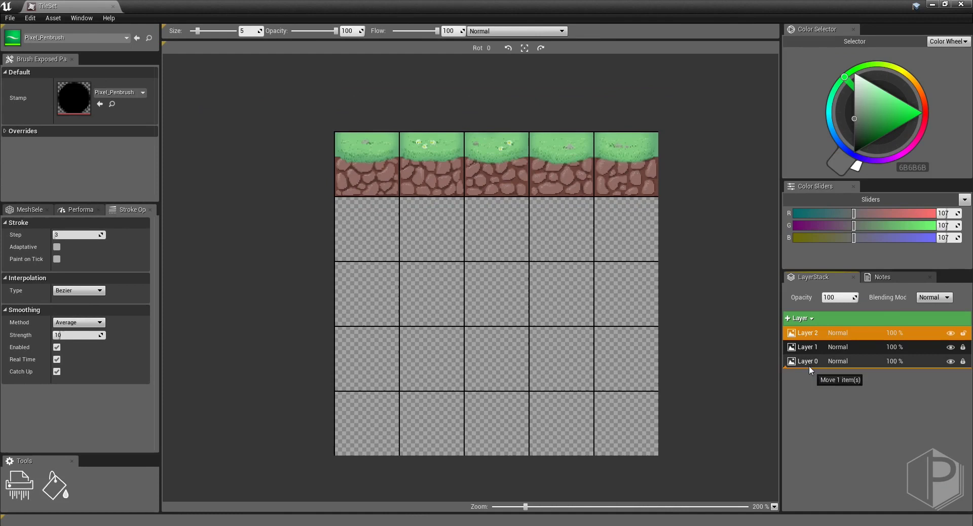
Fill the second tile row grey, then paint a light 939494 strip atop it on a new layer
click(809, 363)
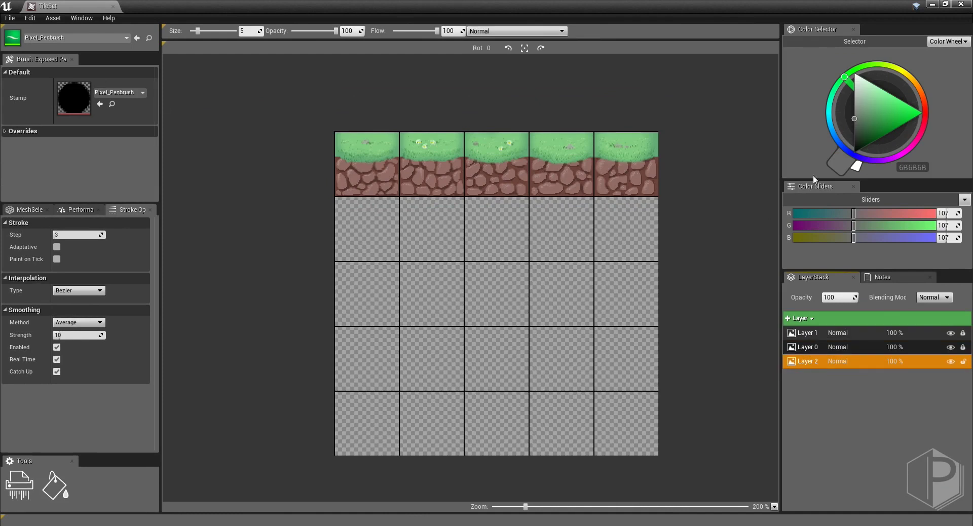
drag(340, 233, 654, 233)
click(799, 319)
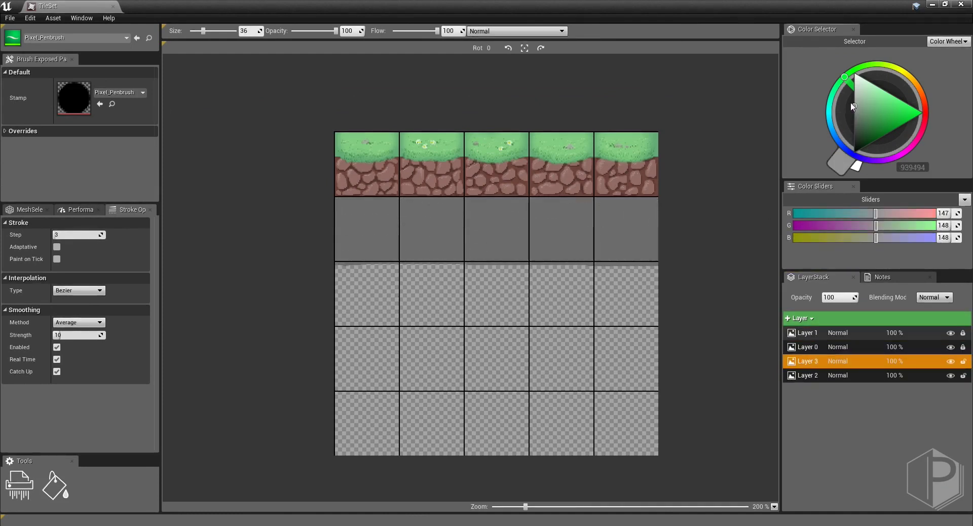
click(127, 37)
drag(337, 200, 656, 200)
click(35, 56)
scroll(207, 161, up, 3)
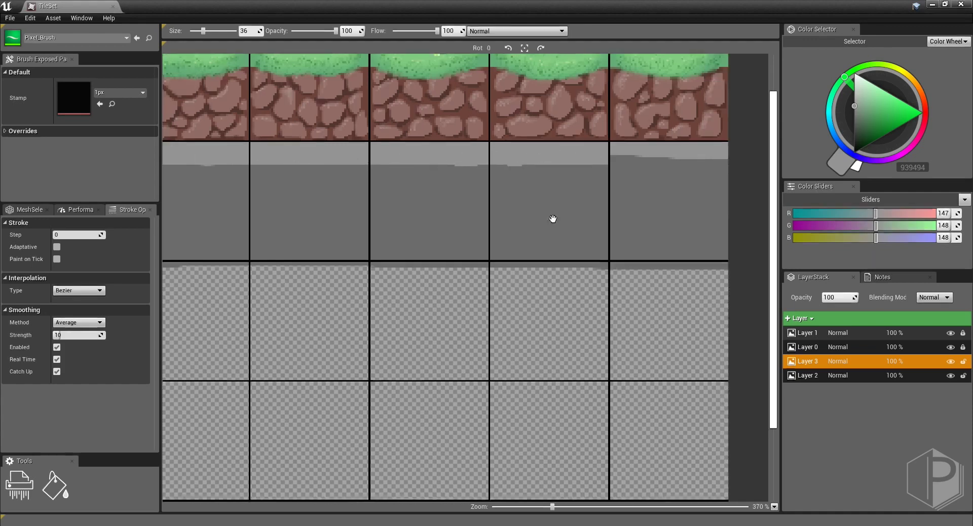
Toggle the brush to Erase blend mode, hide the grid layer and undo the mistaken strokes
click(515, 31)
click(479, 49)
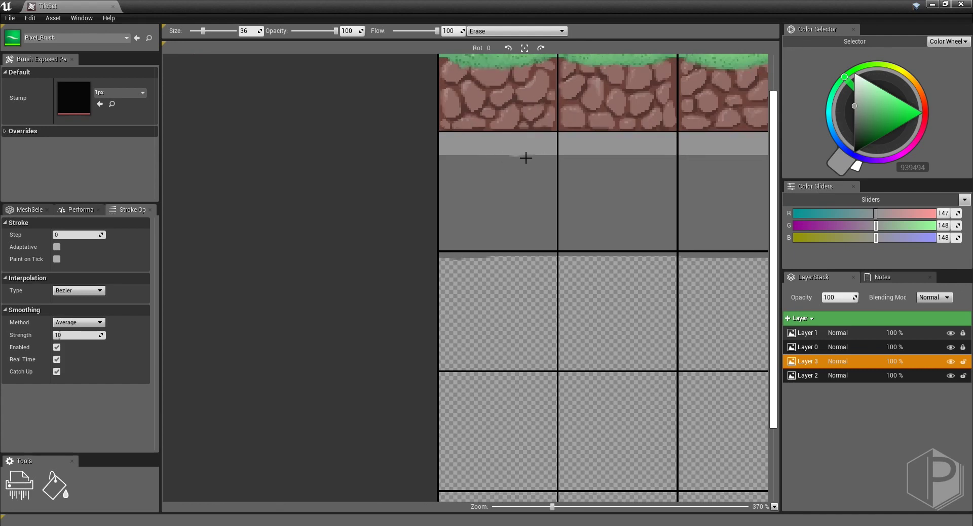
right_drag(521, 156, 515, 255)
right_drag(526, 199, 529, 192)
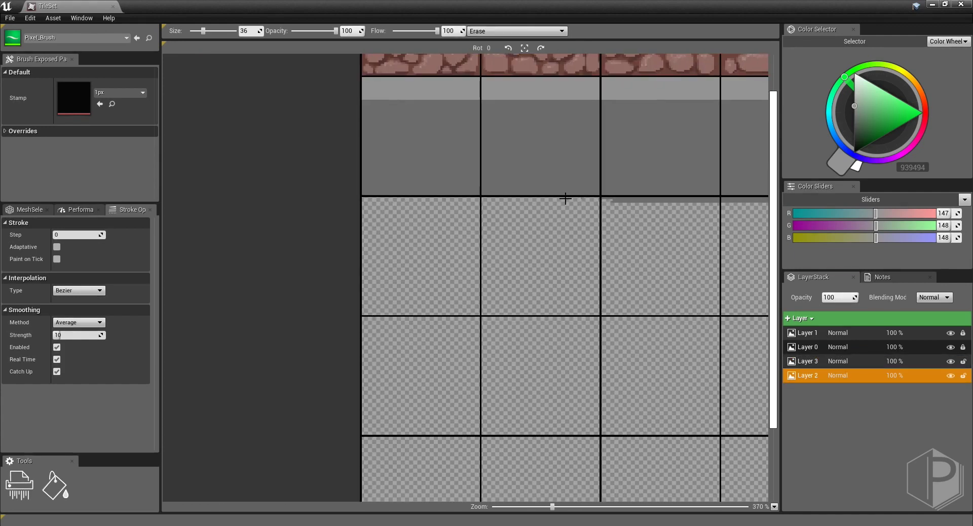
click(951, 333)
key(ctrl+z)
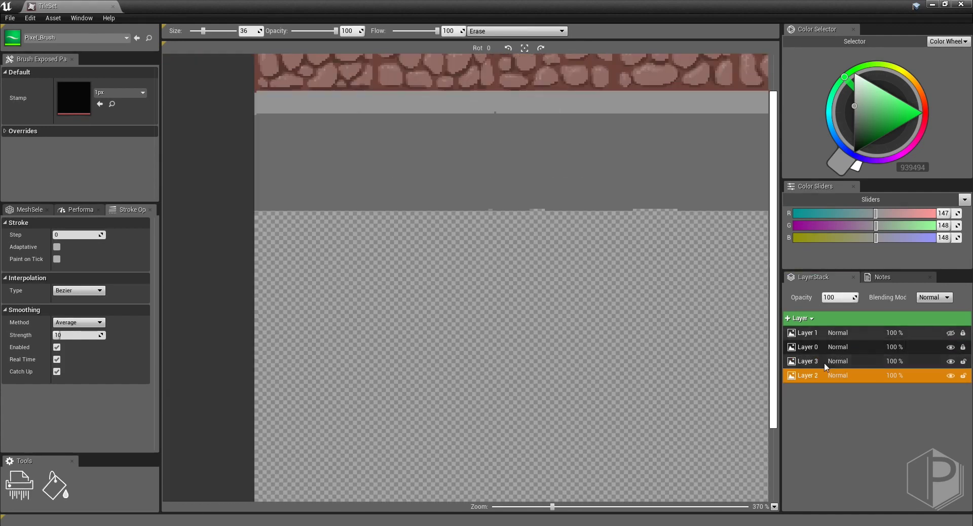
key(ctrl+z)
key(ctrl+z)
key(ctrl+z)
click(515, 30)
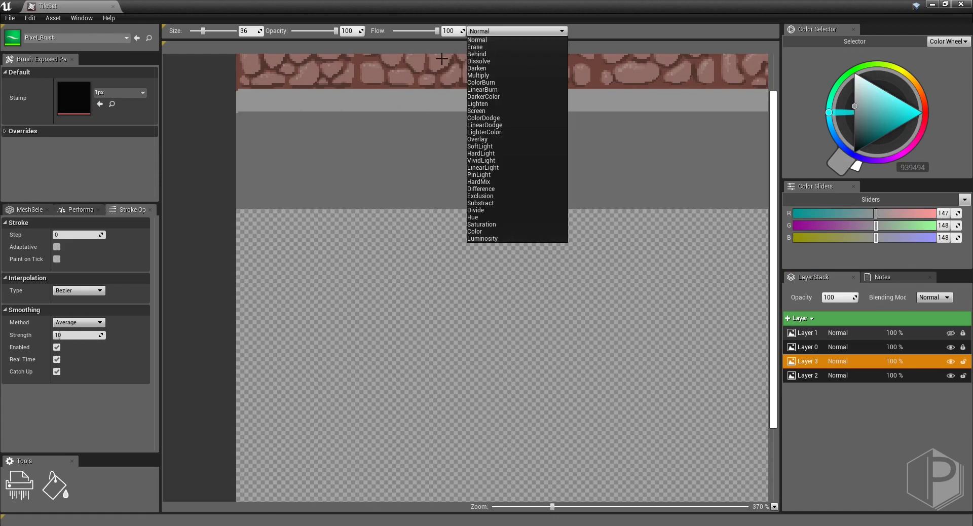
click(501, 42)
key(ctrl+z)
key(ctrl+z)
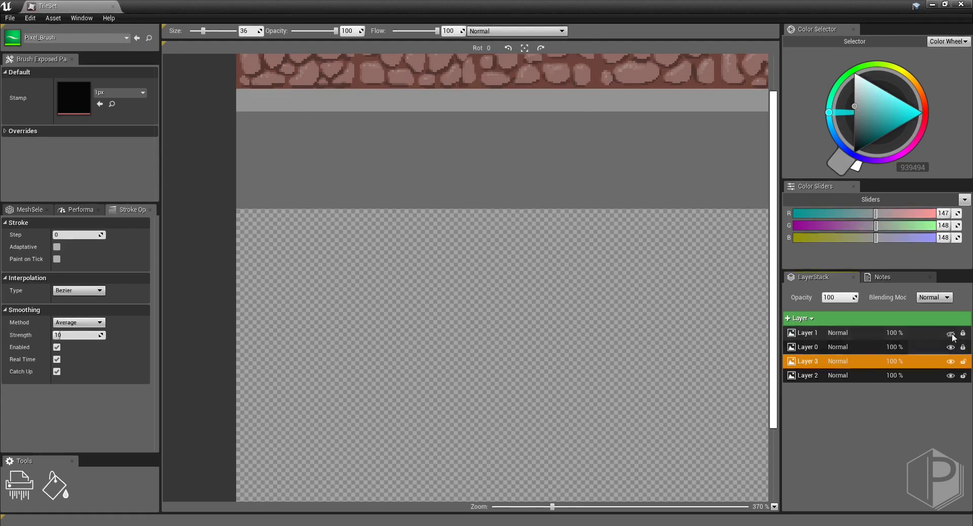
key(ctrl+z)
key(ctrl+z)
key(ctrl+z)
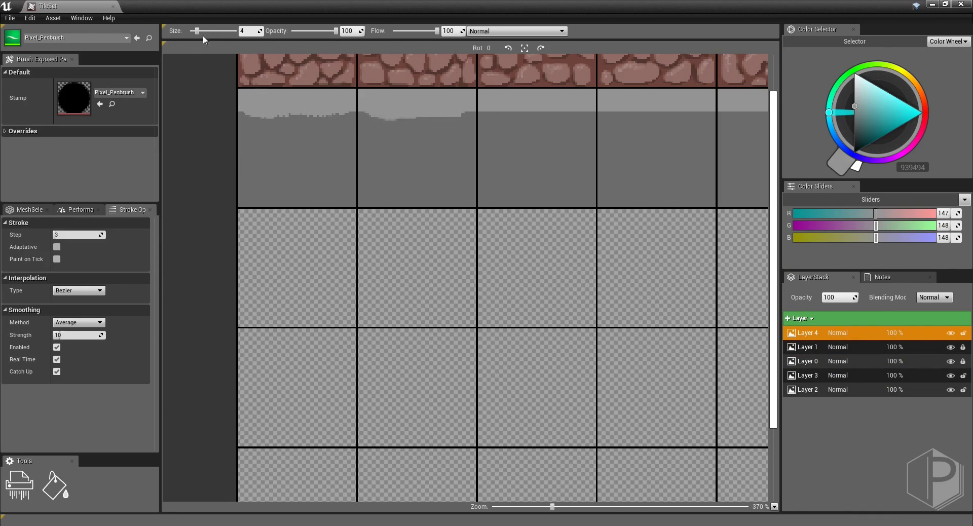
Erase the band's lower edge into waves and spray light speckles across it
click(514, 31)
click(490, 102)
key(ctrl+z)
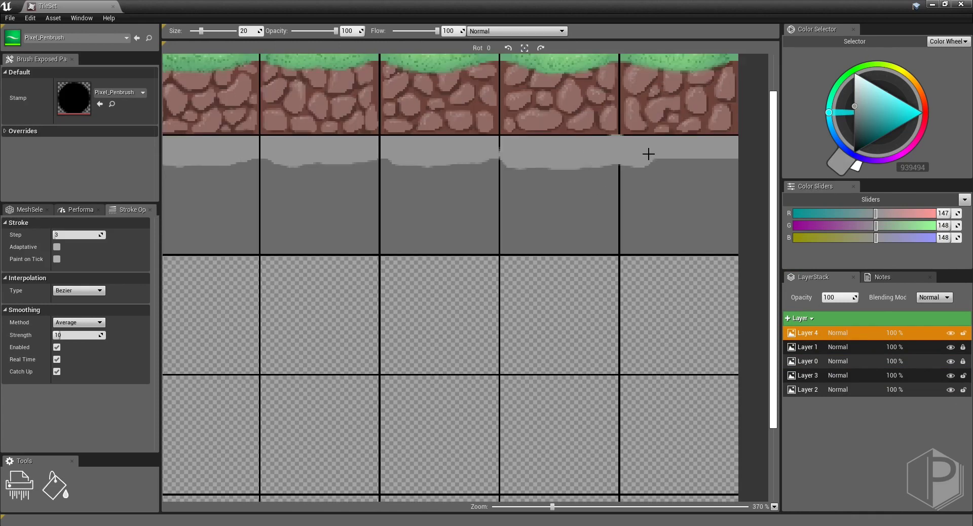
key(ctrl+z)
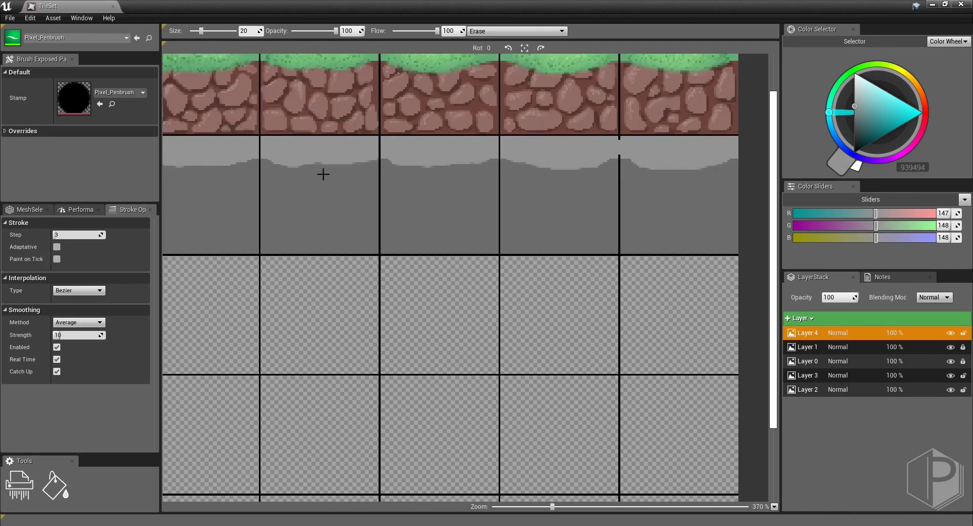
key(ctrl+z)
key(ctrl+z)
key(ctrl+z)
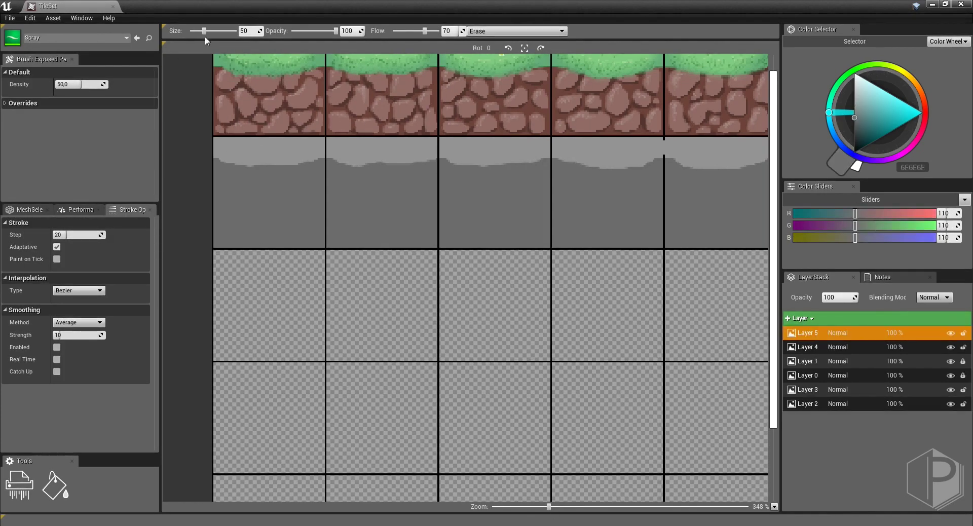
key(ctrl+z)
key(ctrl+z)
key(ctrl+z)
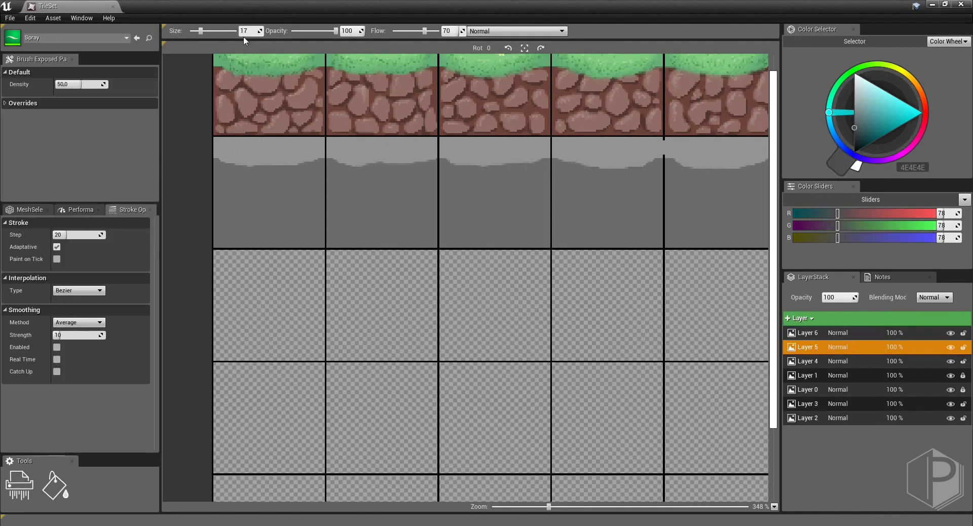
mouse_move(217, 147)
mouse_down()
mouse_move(386, 154)
mouse_move(253, 139)
mouse_up()
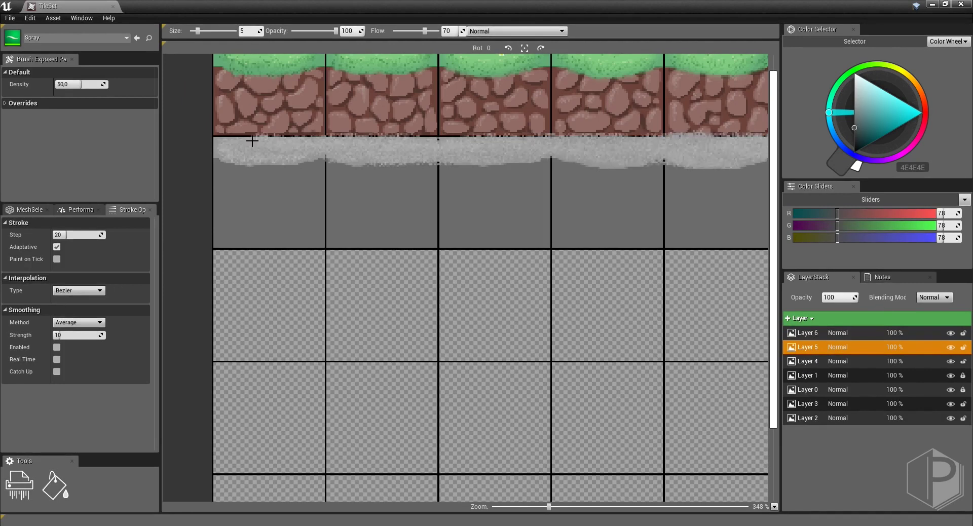
Switch between the Pixel_Penbrush and Spray brush and move the texture layer up the stack
click(126, 37)
text(pixel)
key(Return)
key(ctrl+z)
key(ctrl+z)
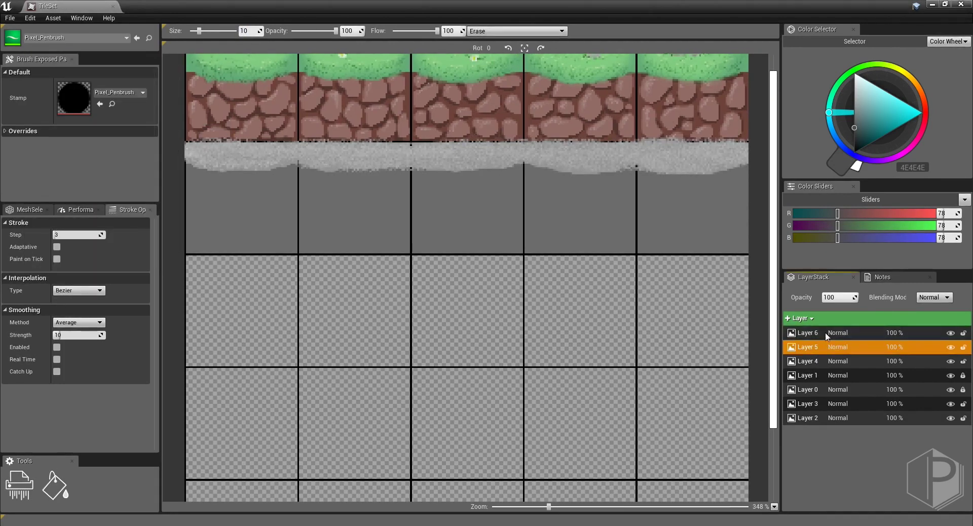
key(ctrl+z)
key(ctrl+z)
key(ctrl+z)
key(ctrl+z)
key(ctrl+z)
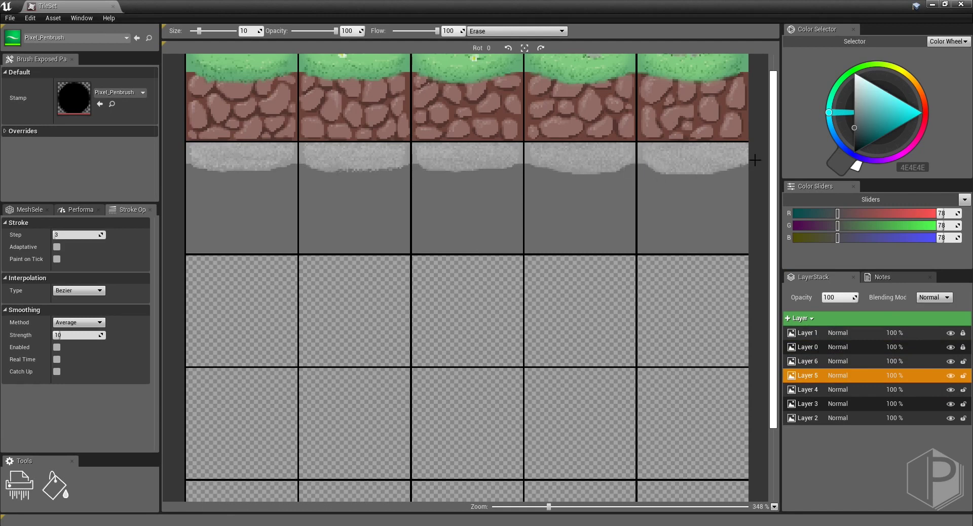
text(spray)
key(Return)
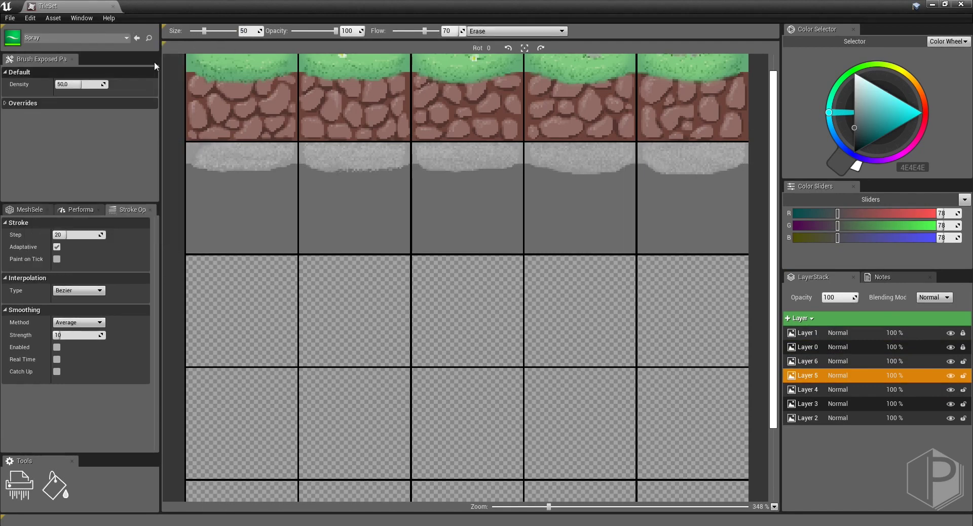
key(e)
key(e)
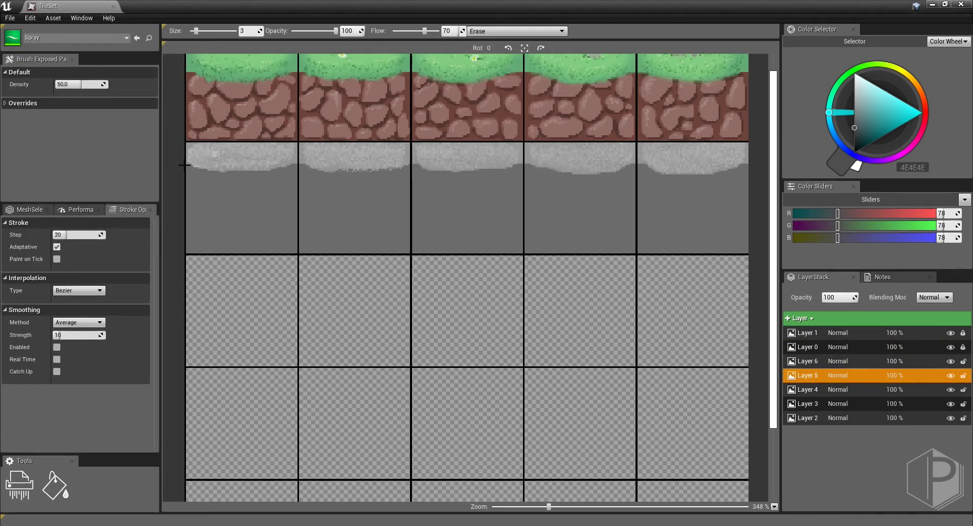
Airbrush dark grey shading under the band in the first tiles and add Layer 7
click(854, 137)
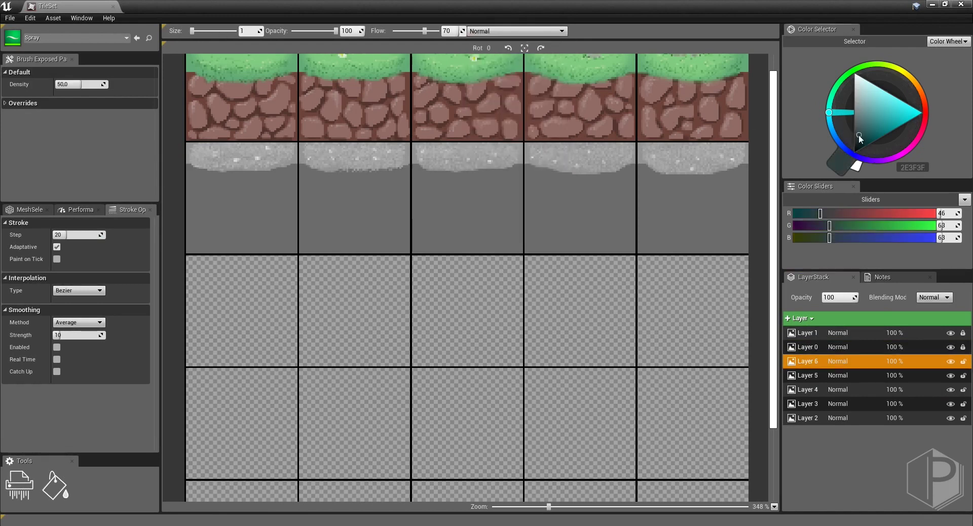
drag(193, 163, 367, 171)
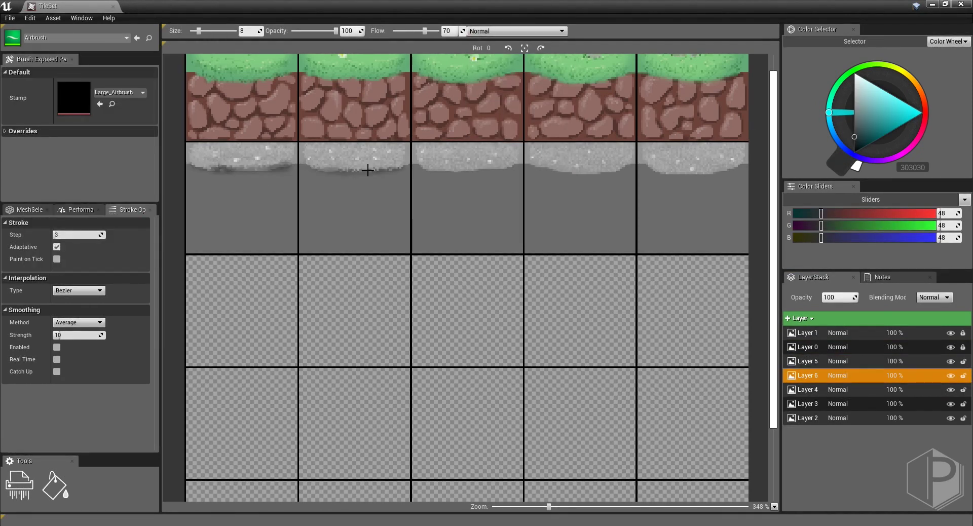
key(e)
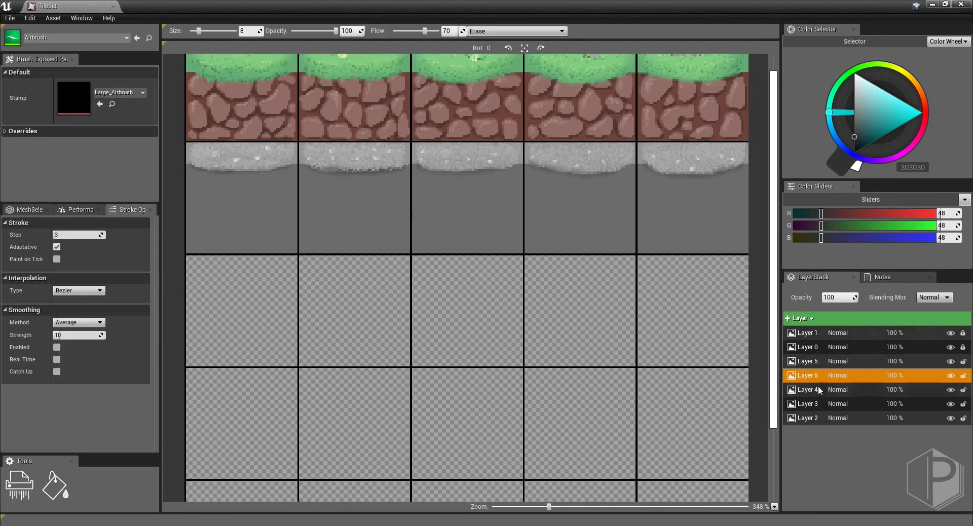
click(799, 318)
click(76, 38)
Paint grey 828282 cobblestone shapes across the second-row tiles with the Pixel_Penbrush
click(39, 143)
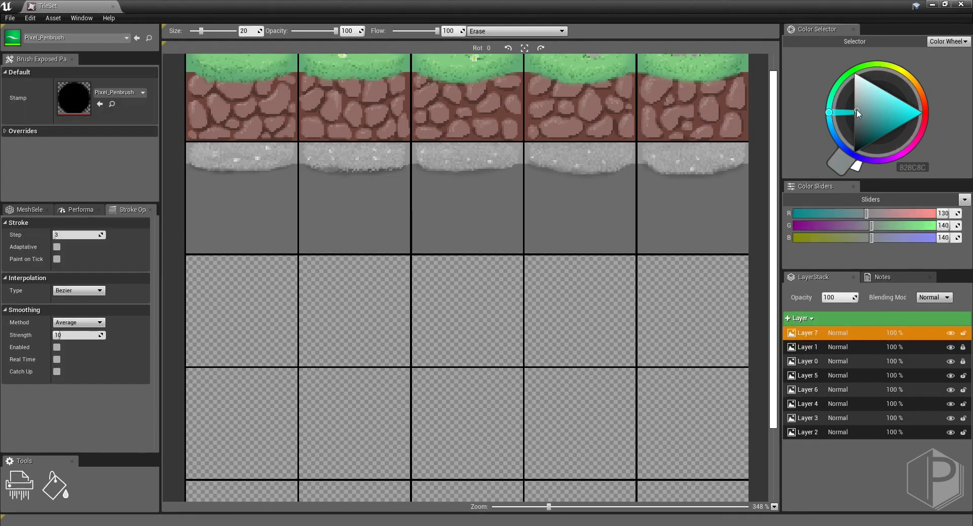
click(854, 120)
click(854, 111)
drag(266, 233, 201, 243)
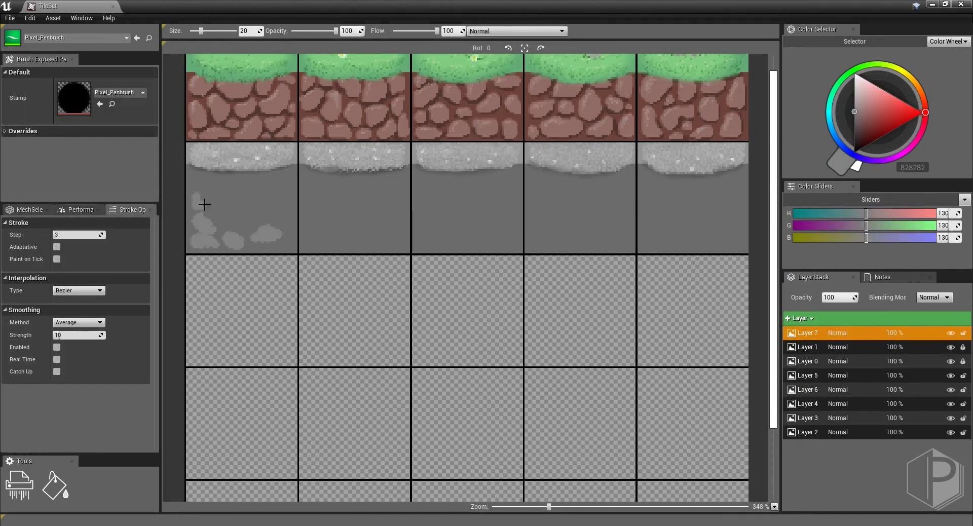
mouse_move(205, 205)
mouse_down()
mouse_move(265, 233)
mouse_move(198, 234)
mouse_up()
key([)
mouse_move(309, 193)
mouse_down()
mouse_move(318, 189)
mouse_move(393, 234)
mouse_move(308, 229)
mouse_up()
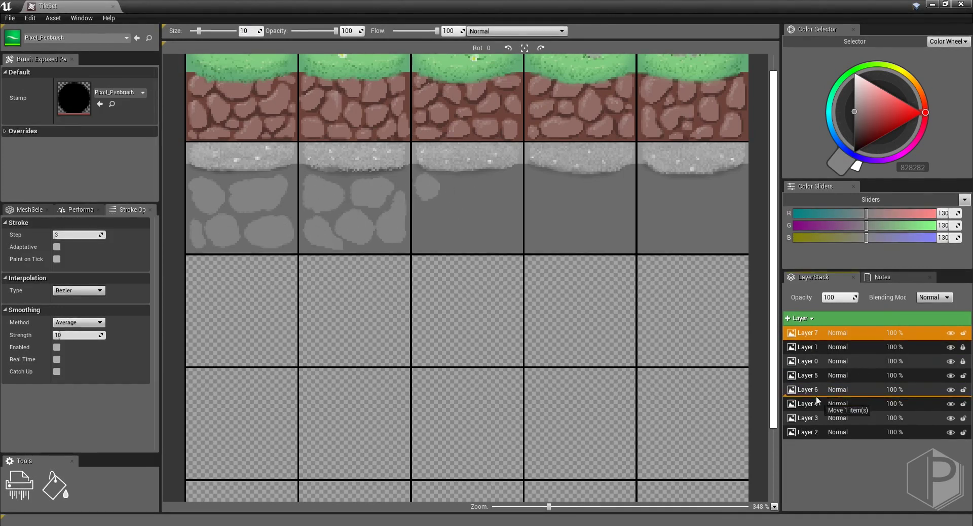
mouse_move(422, 186)
mouse_down()
mouse_move(431, 213)
mouse_move(504, 189)
mouse_move(539, 222)
mouse_move(616, 215)
mouse_move(647, 198)
mouse_move(738, 216)
mouse_move(695, 217)
mouse_move(737, 203)
mouse_up()
Add highlight and shadow layers, placing the shadow layer below the stones, with dark grey at full opacity
key(ctrl+shift+n)
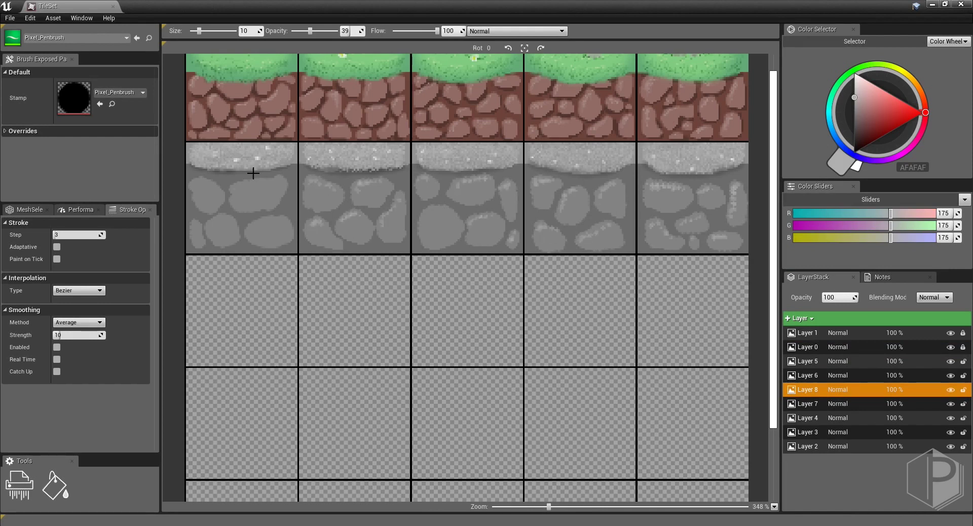
key(ctrl+shift+n)
drag(808, 332, 807, 418)
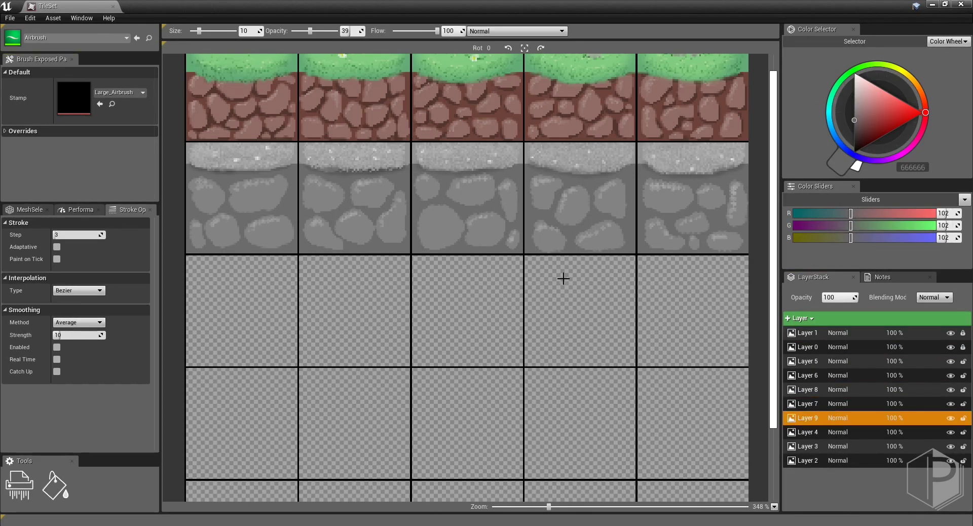
click(853, 136)
click(855, 130)
key(0)
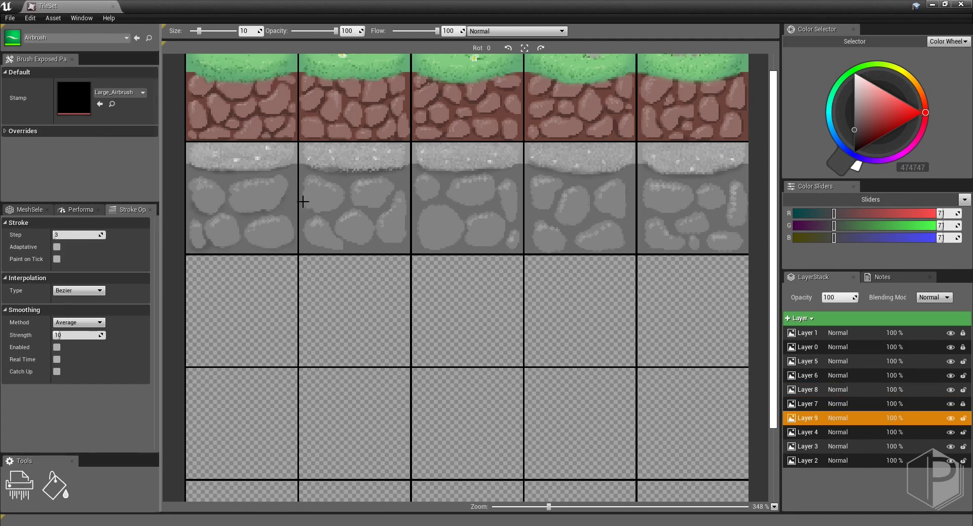
Pick light and mid greys for stone highlights and fit the whole tileset in view
alt+click(664, 247)
alt+click(436, 210)
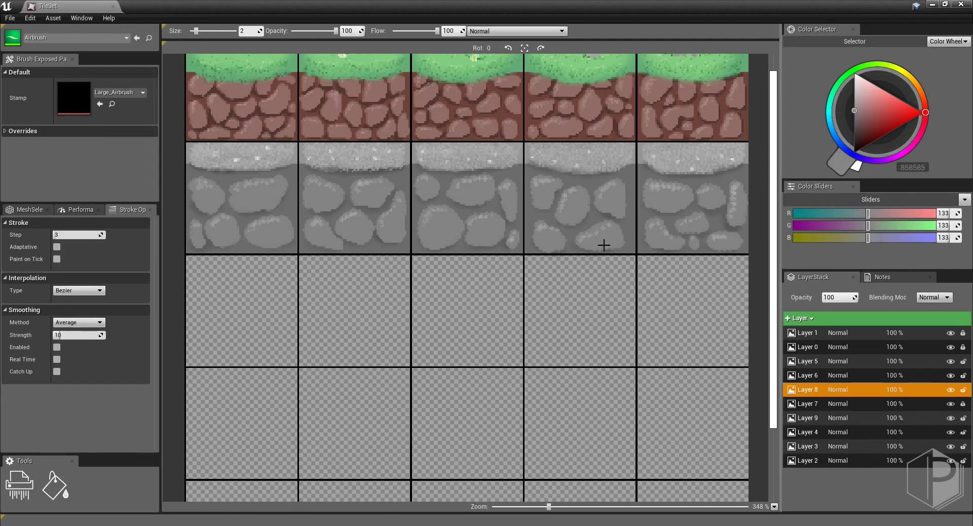
click(774, 507)
click(793, 497)
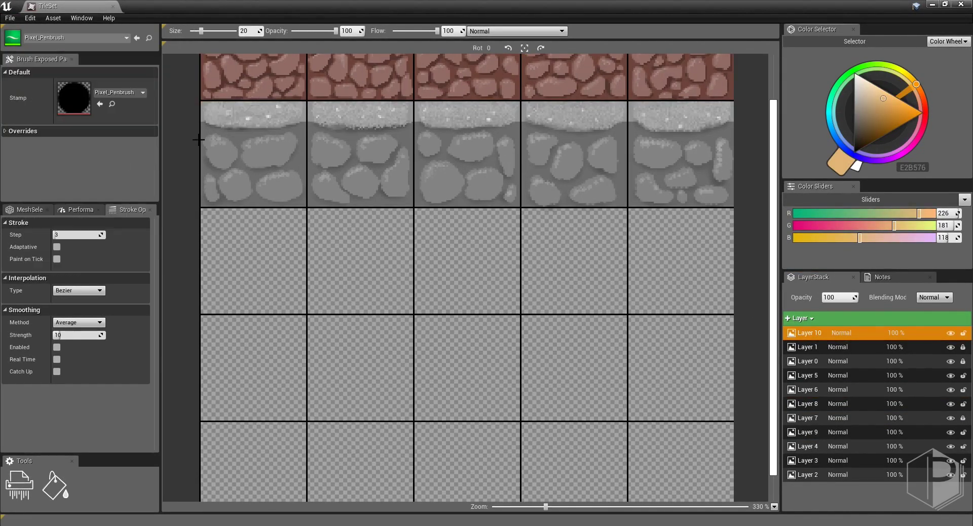
Paint a sandy tan band across the third tile row and hide the grid layer
mouse_move(238, 292)
mouse_down()
mouse_move(250, 293)
mouse_move(299, 233)
mouse_move(453, 234)
mouse_up()
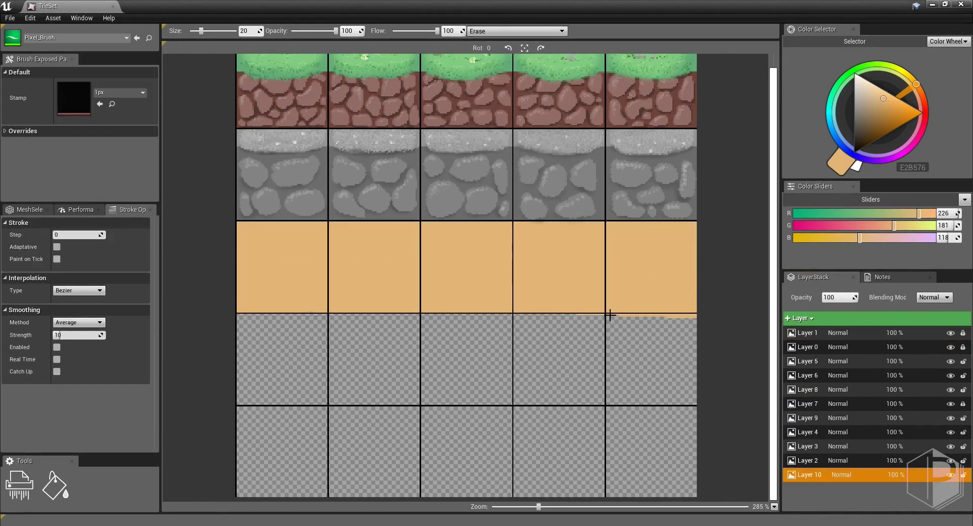
click(950, 332)
scroll(189, 330, up, 3)
click(514, 31)
click(487, 40)
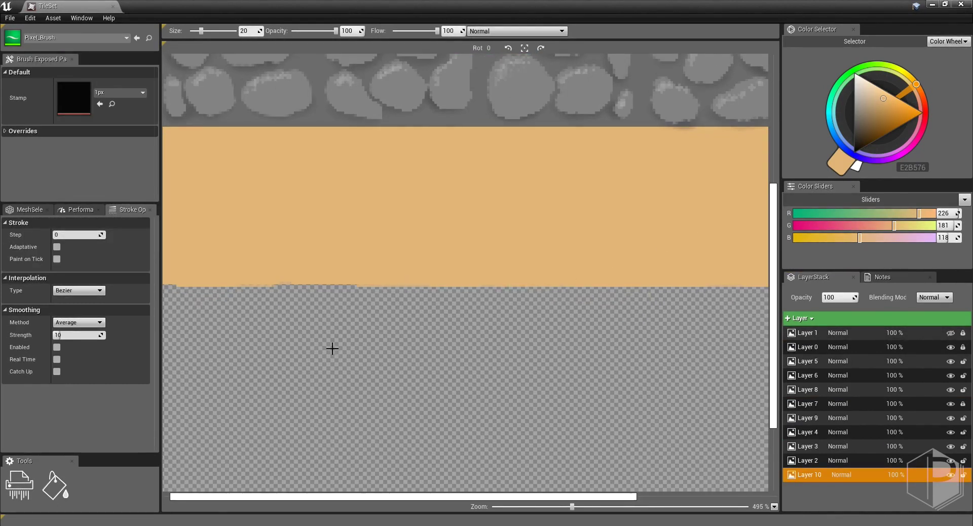
Check the stone row, select Layer 9 and add Layer 11 on top of the stack
click(950, 461)
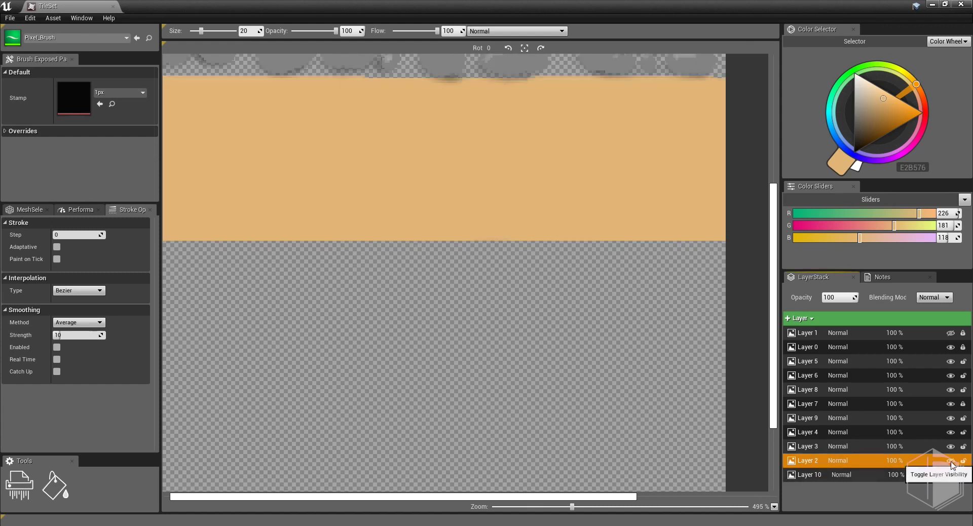
click(950, 461)
click(861, 418)
middle_drag(530, 91, 285, 210)
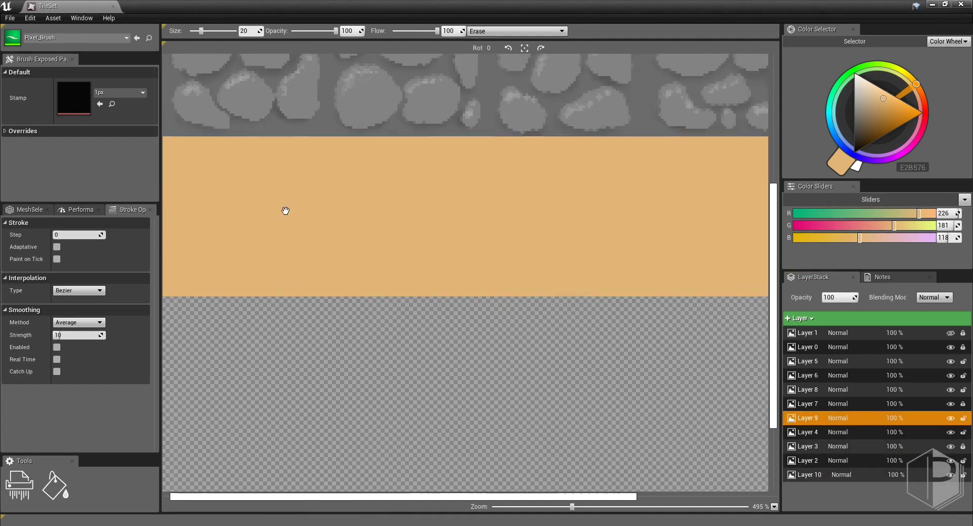
click(862, 474)
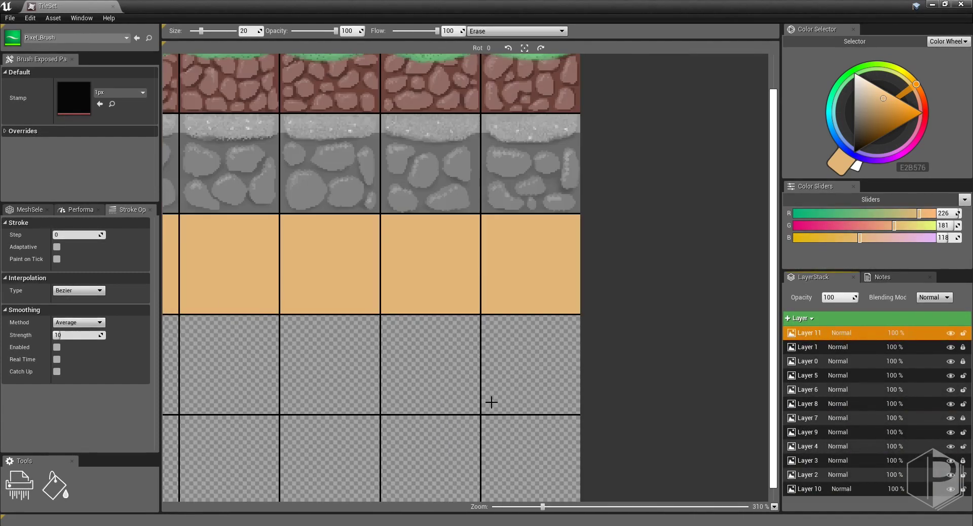
scroll(491, 402, up, 1)
Paint orange sand strokes in the first sand tile with the Pixel_Penbrush in Normal mode
click(76, 37)
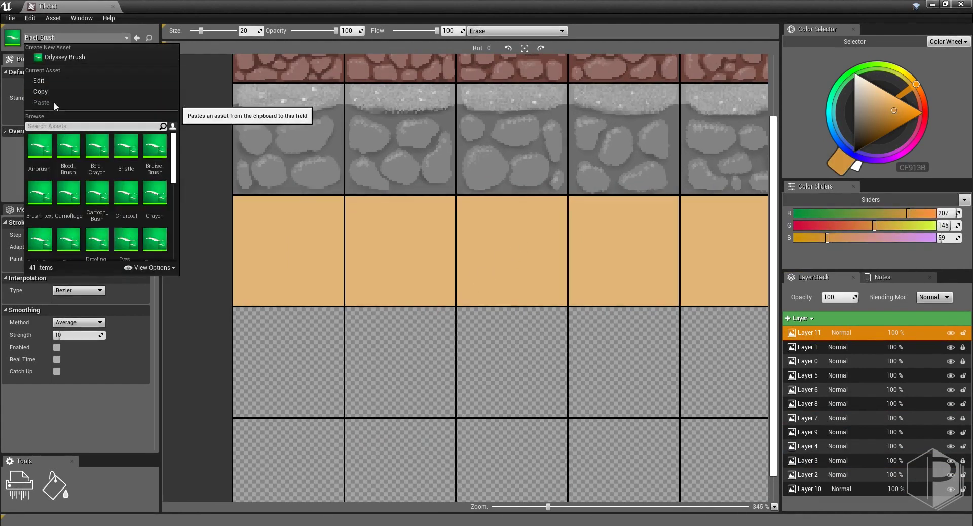
click(40, 139)
click(514, 31)
click(502, 46)
drag(320, 292, 247, 287)
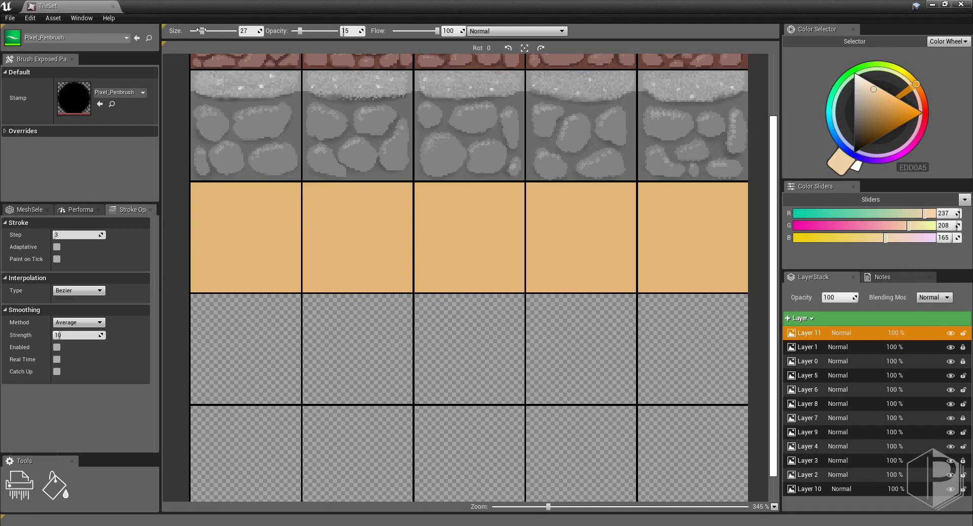
Paint soft light highlights along the tops of all five sand tiles with a size 17 brush
drag(201, 30, 200, 31)
drag(281, 196, 205, 201)
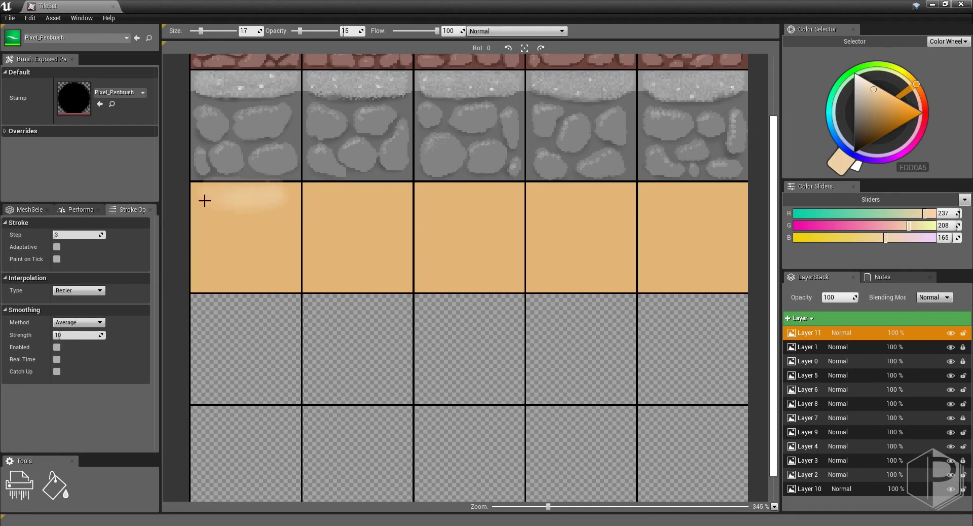
drag(315, 189, 326, 211)
drag(430, 188, 451, 202)
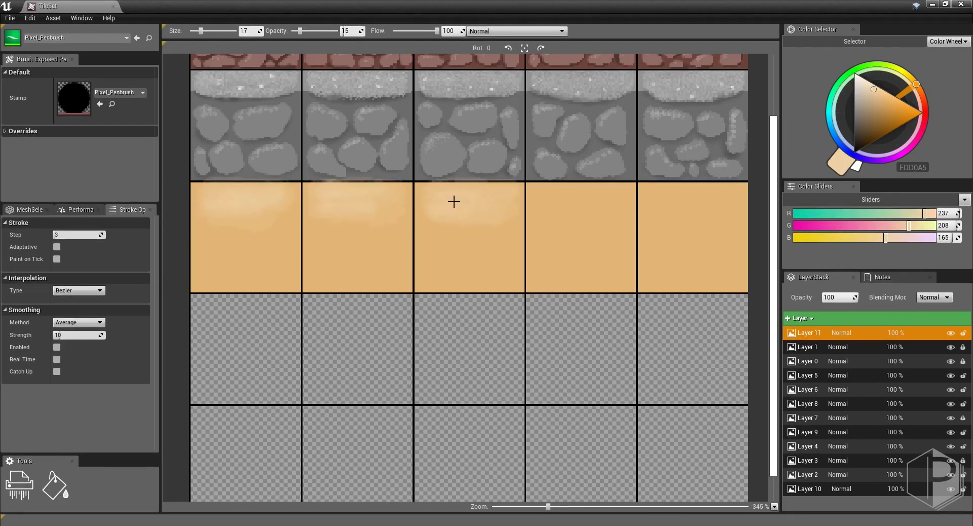
drag(533, 189, 598, 213)
drag(647, 188, 691, 189)
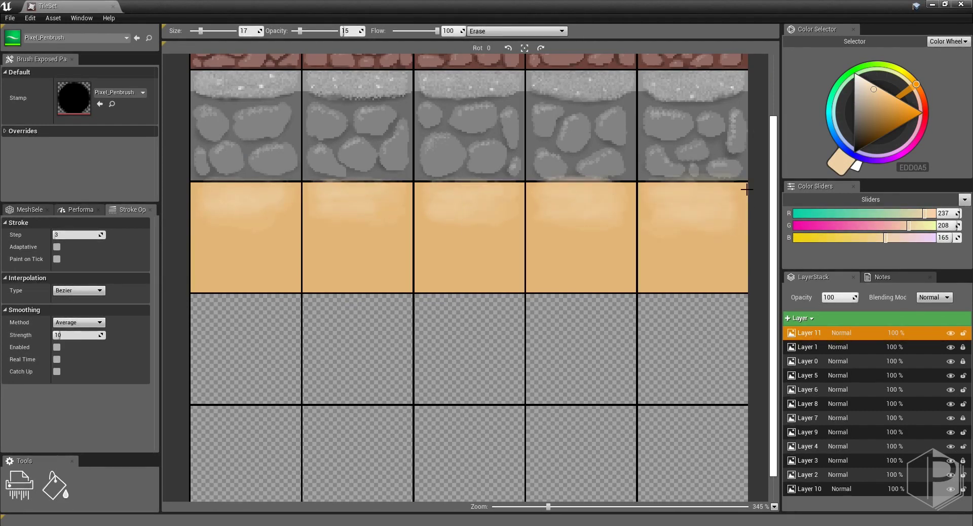
On new Layer 12, airbrush darker tan shading low in the sand tiles
key(e)
key(ctrl+shift+n)
drag(658, 284, 730, 256)
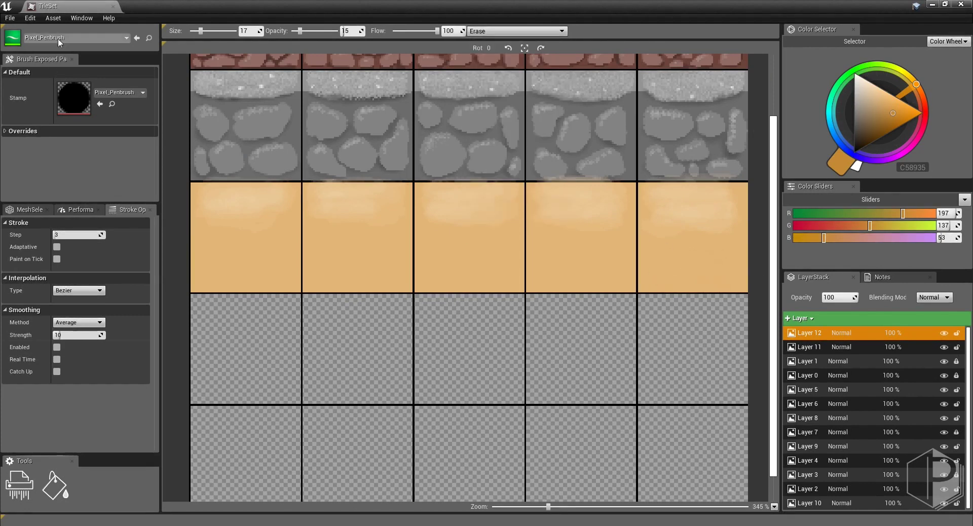
click(516, 31)
click(486, 40)
drag(659, 274, 709, 246)
drag(544, 281, 608, 255)
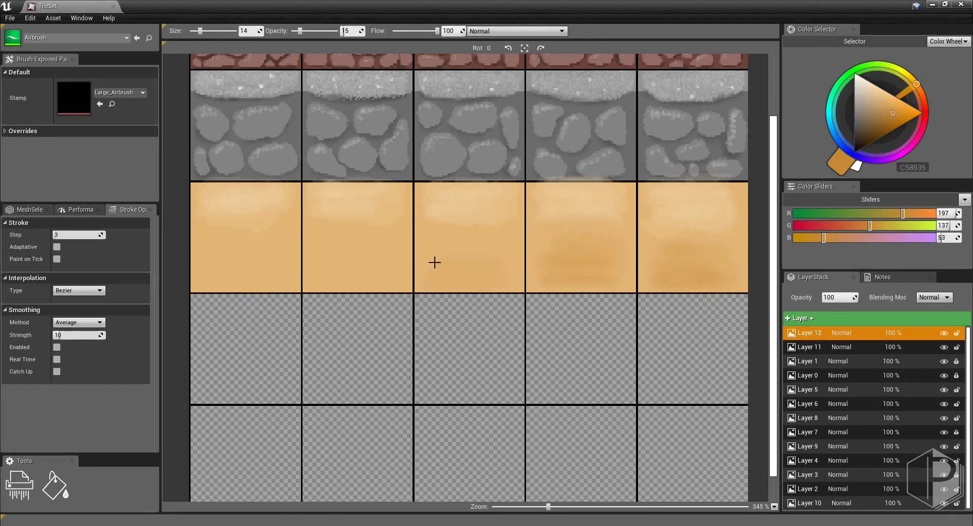
drag(205, 282, 282, 268)
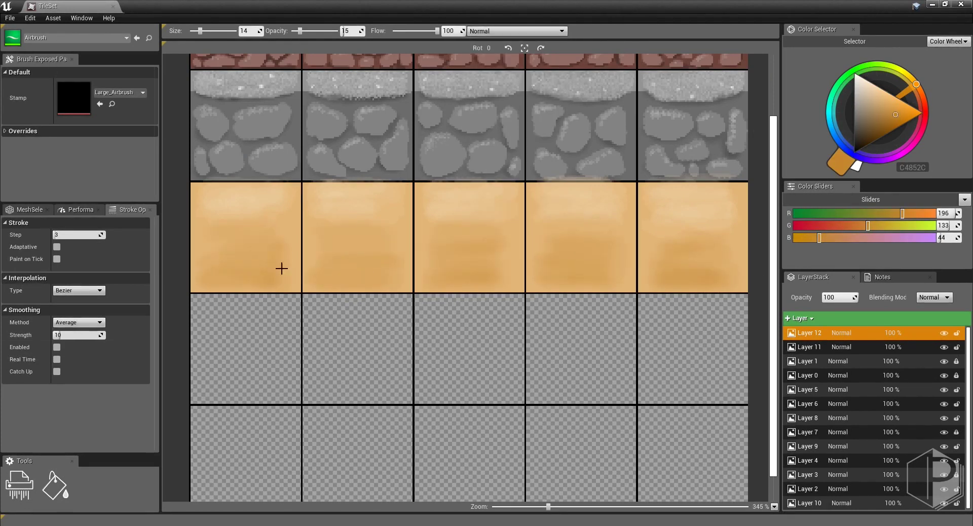
Add a pebble layer and dab a first grey pebble in the first sand tile
key(ctrl+shift+n)
alt+click(360, 115)
click(213, 213)
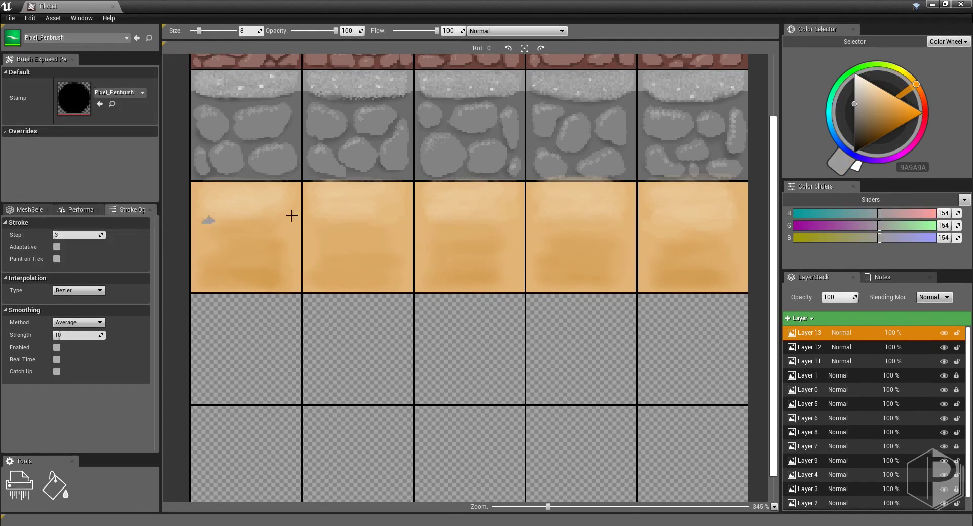
Dab grey 9A9A9A pebbles across the sand tiles, including the fifth tile
key(ctrl+z)
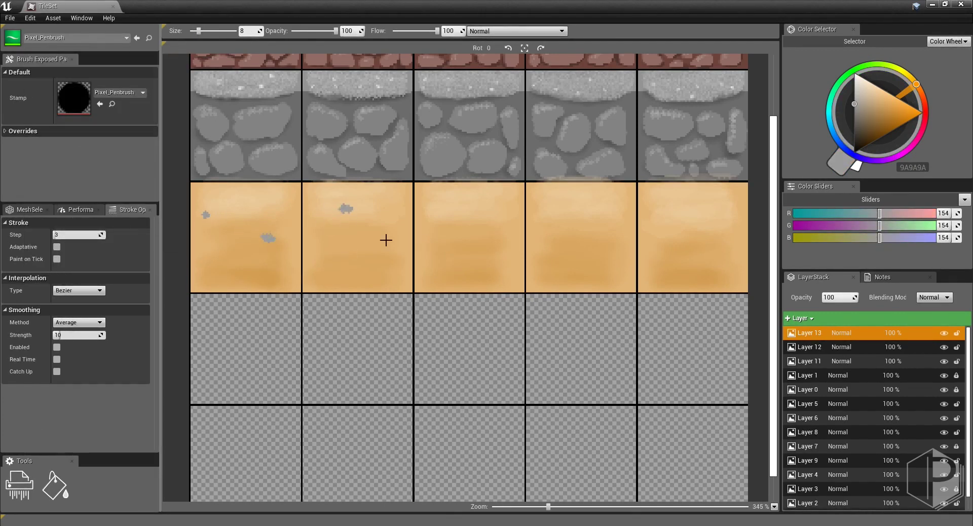
click(708, 197)
click(730, 203)
click(665, 221)
Add pale C0C0BF pebble highlights, sampling pebble and sand colours from the tiles
alt+click(714, 231)
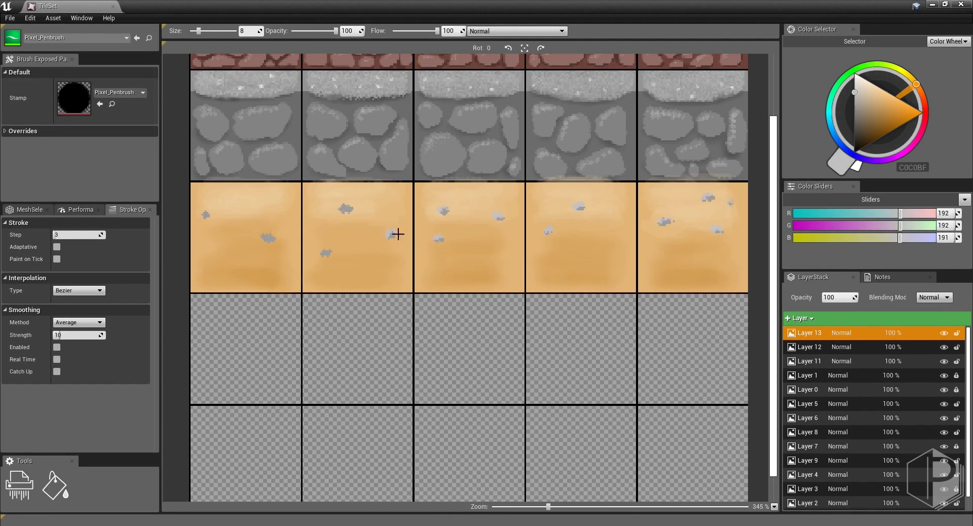
alt+click(707, 198)
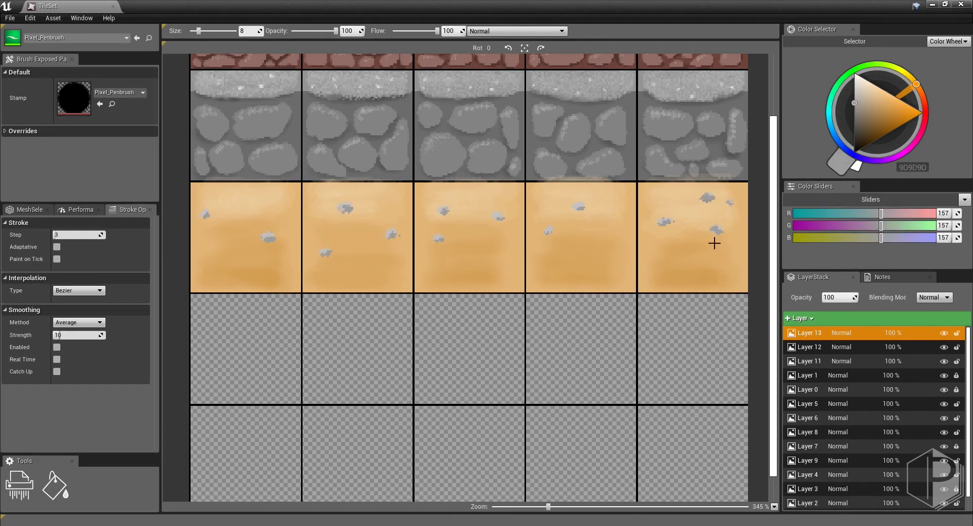
alt+click(668, 220)
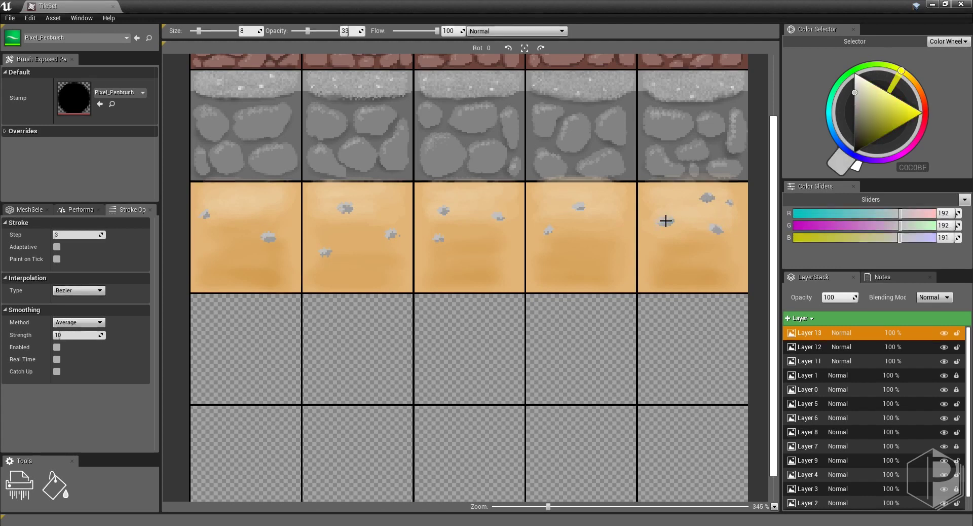
alt+click(728, 200)
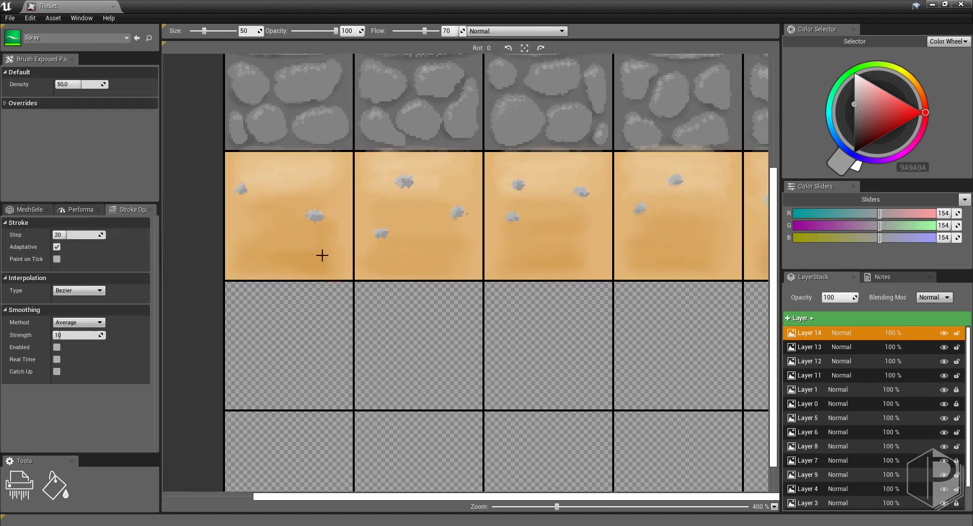
alt+click(322, 255)
Pick a darker sand brown and lower the speckle layer's opacity to 58
scroll(543, 449, down, 3)
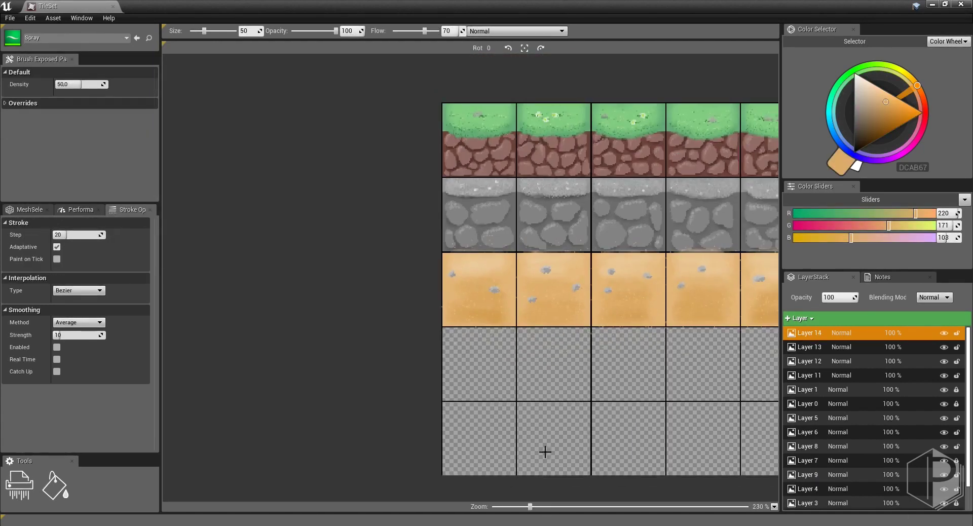
click(884, 118)
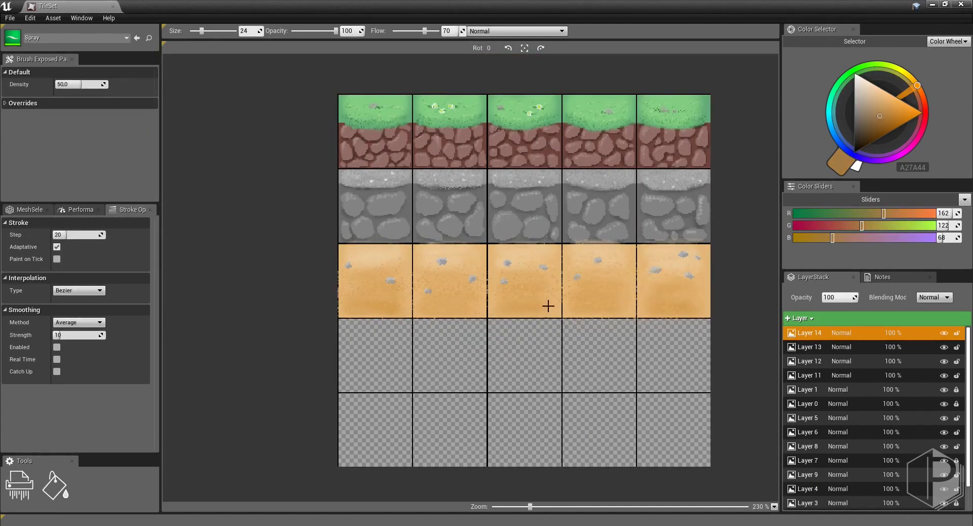
click(934, 297)
click(932, 306)
scroll(826, 347, down, 1)
click(826, 347)
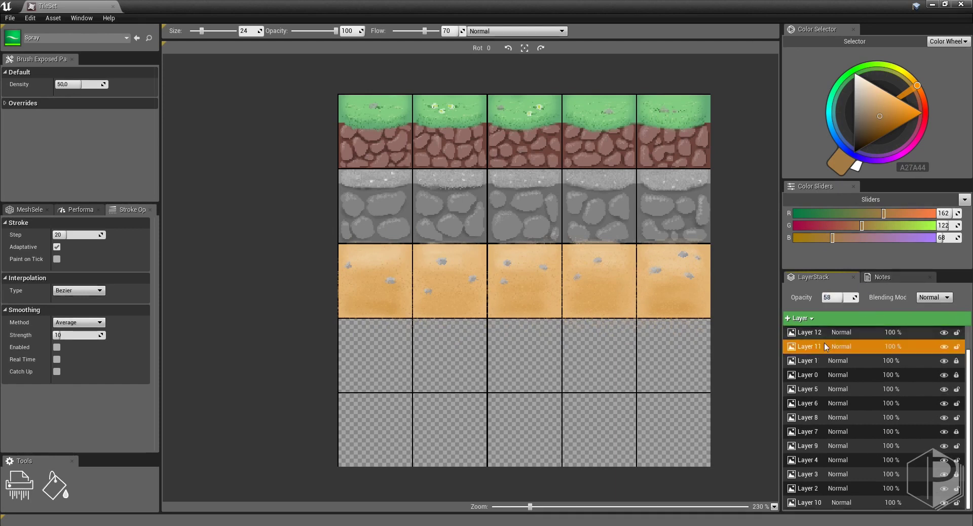
Select Layer 13, then Layer 10, in the layer stack
scroll(826, 346, down, 1)
click(838, 488)
scroll(628, 408, up, 1)
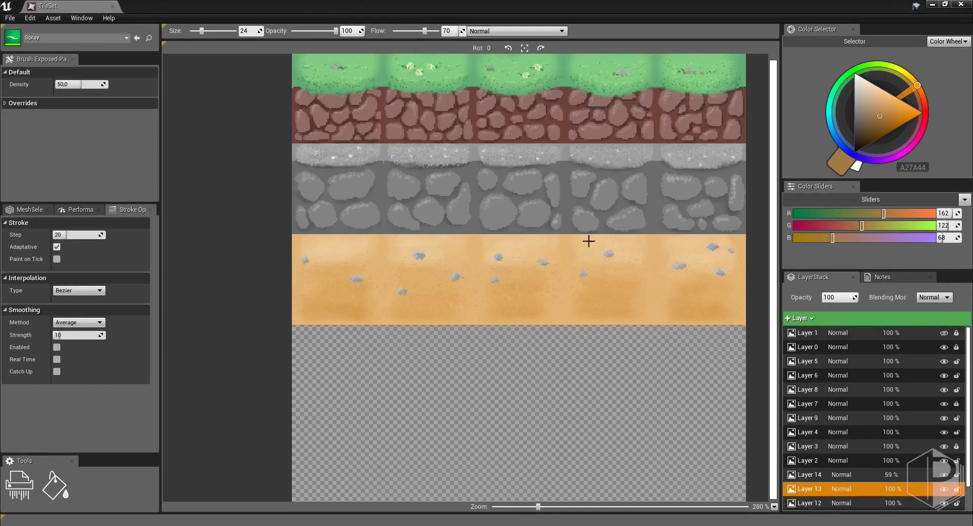
scroll(589, 241, down, 1)
scroll(871, 428, down, 2)
click(838, 502)
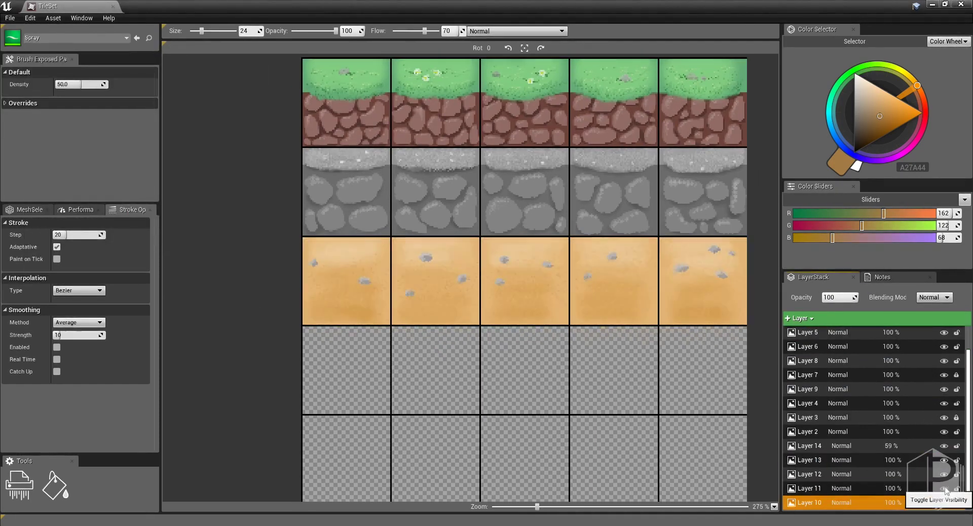
Hide the grid layer and choose the Simple_Stamp brush with the Tree stamp
click(76, 38)
click(101, 80)
click(811, 445)
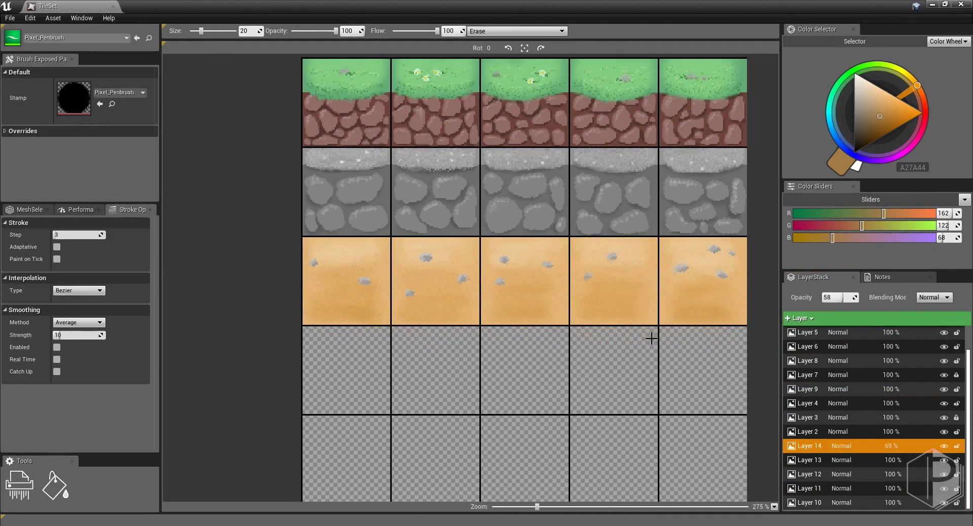
click(69, 36)
click(59, 136)
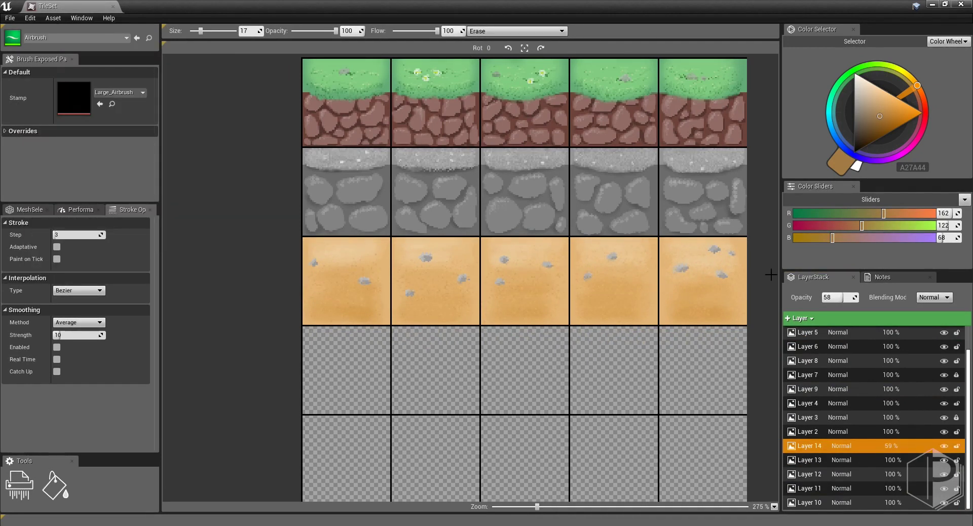
scroll(943, 334, up, 2)
click(944, 333)
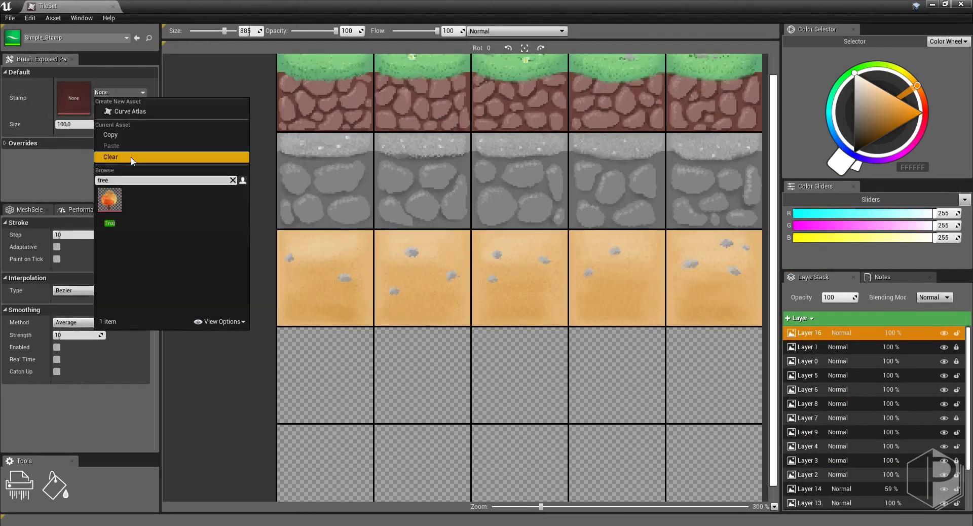
click(133, 160)
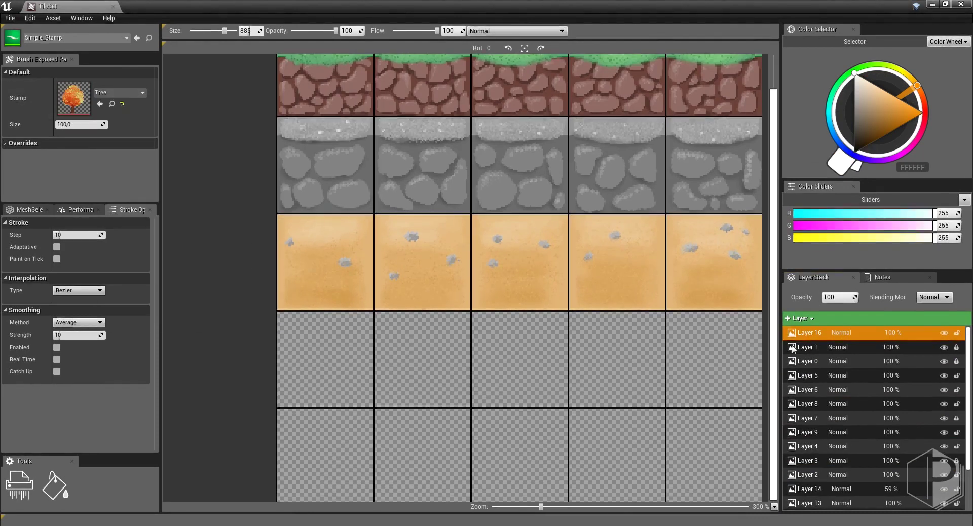
Stamp the orange tree into the lower-left tiles, then add a Normal-blend layer for Bush02
click(372, 402)
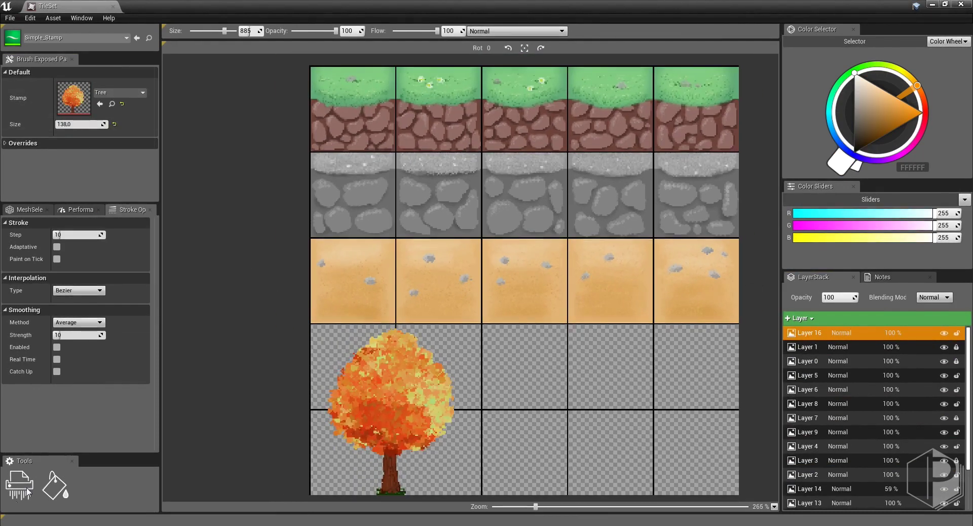
click(120, 93)
click(564, 406)
click(488, 31)
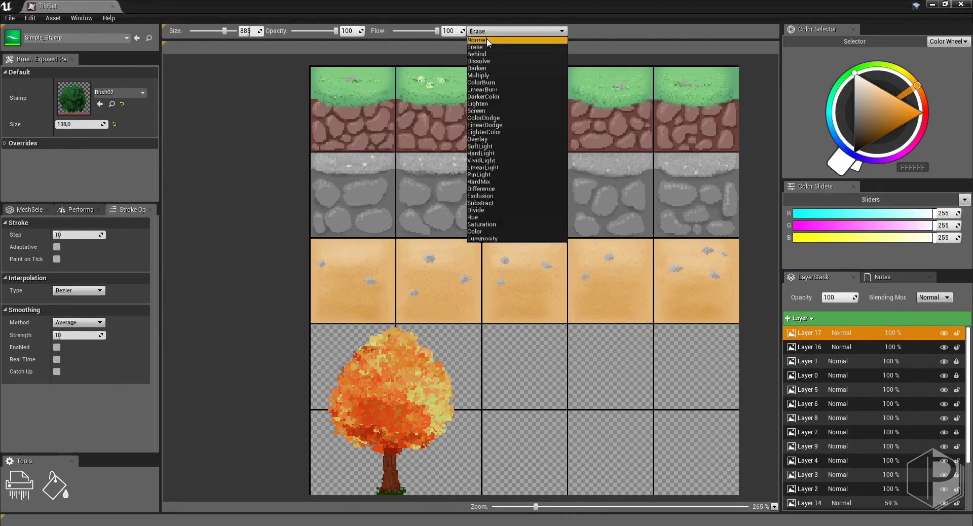
click(488, 40)
Stamp a smaller bush in the third bottom tile, set stroke step to 0, and hide the grid lines
click(521, 381)
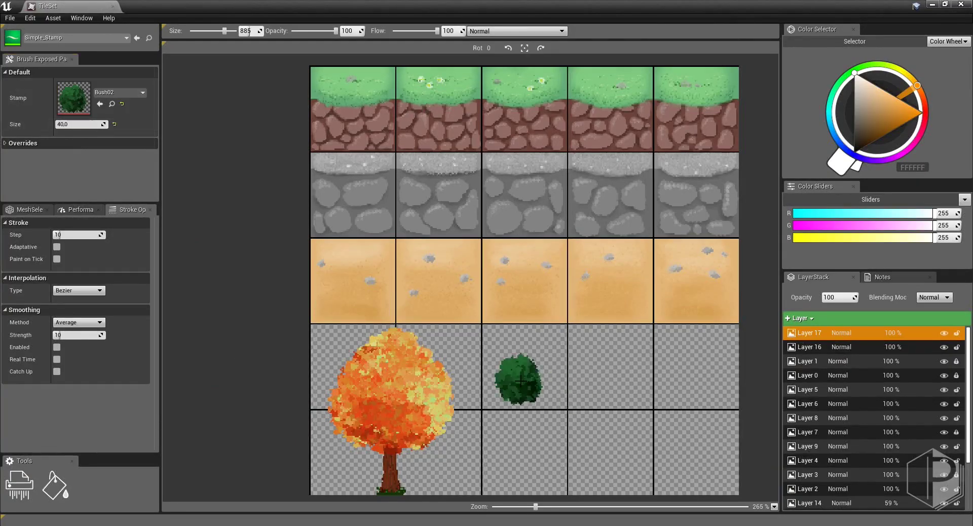
click(521, 393)
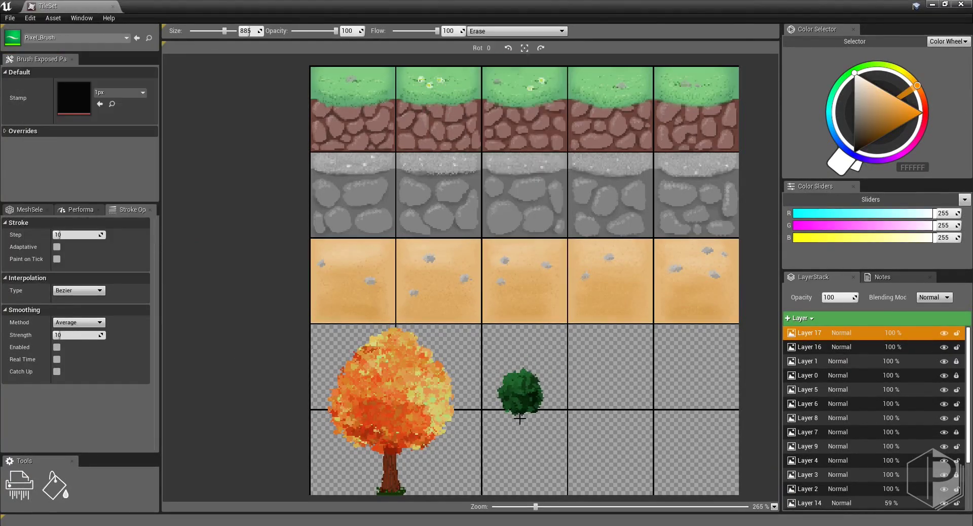
key(BackSpace)
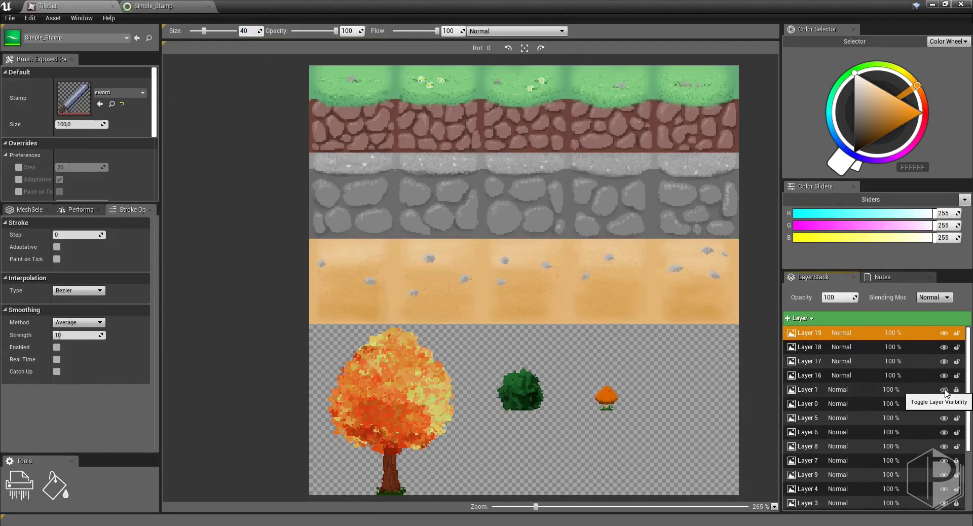
click(944, 390)
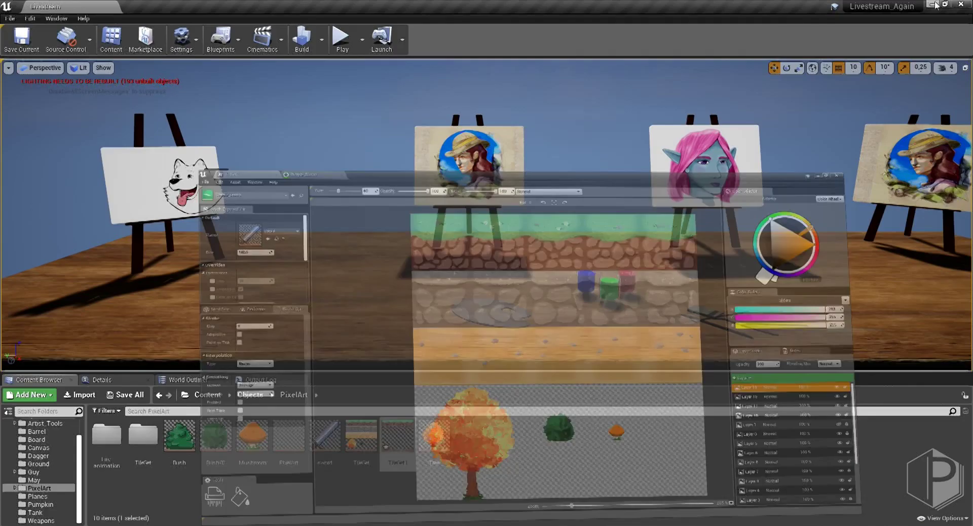
Create TileSet_TileSet from the TileSet texture via Sprite Actions and open it in the tile set editor
right_click(357, 438)
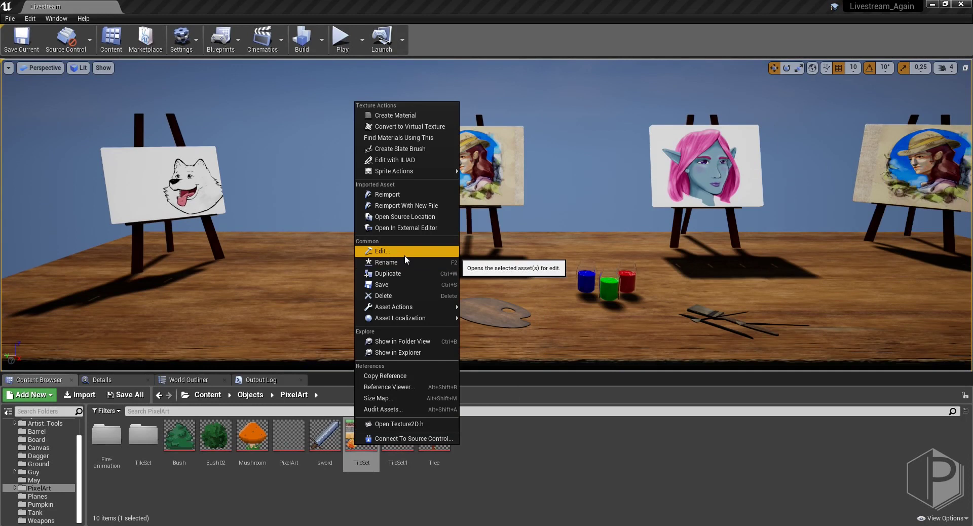
mouse_move(413, 171)
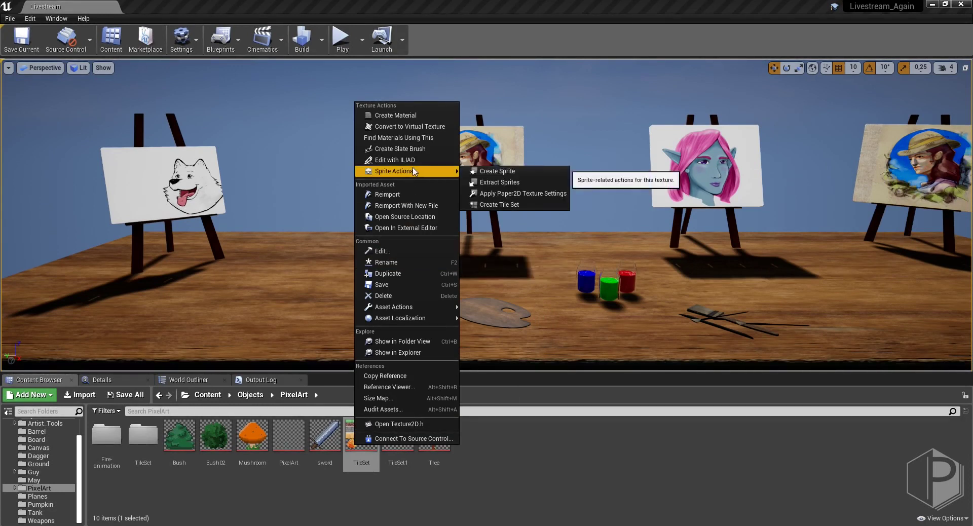
click(525, 209)
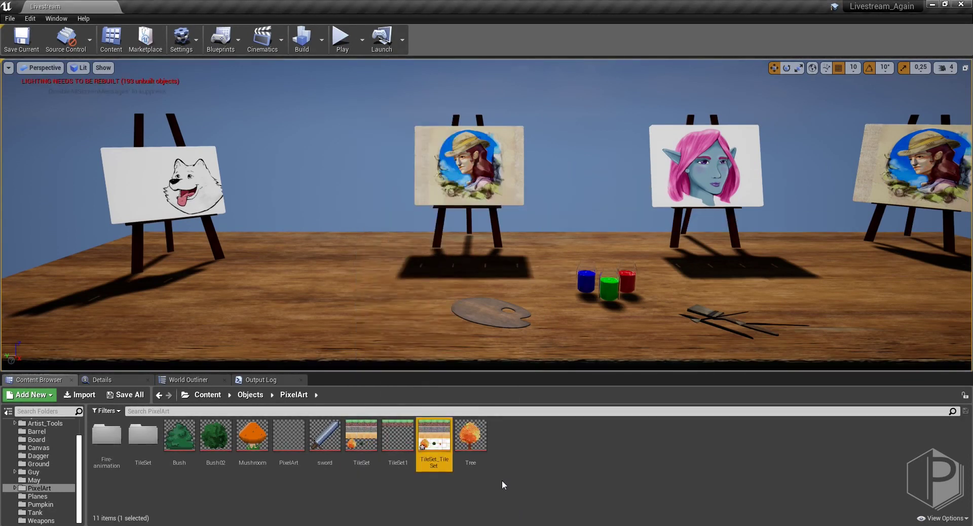
double_click(434, 436)
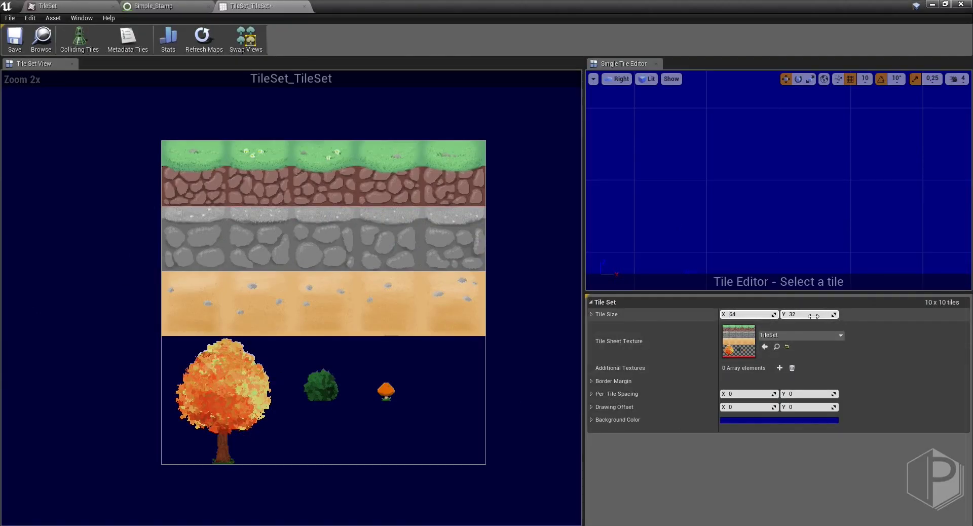
Set the tile size to 64 and inspect the stone, grass and sand tiles
text(64)
key(Return)
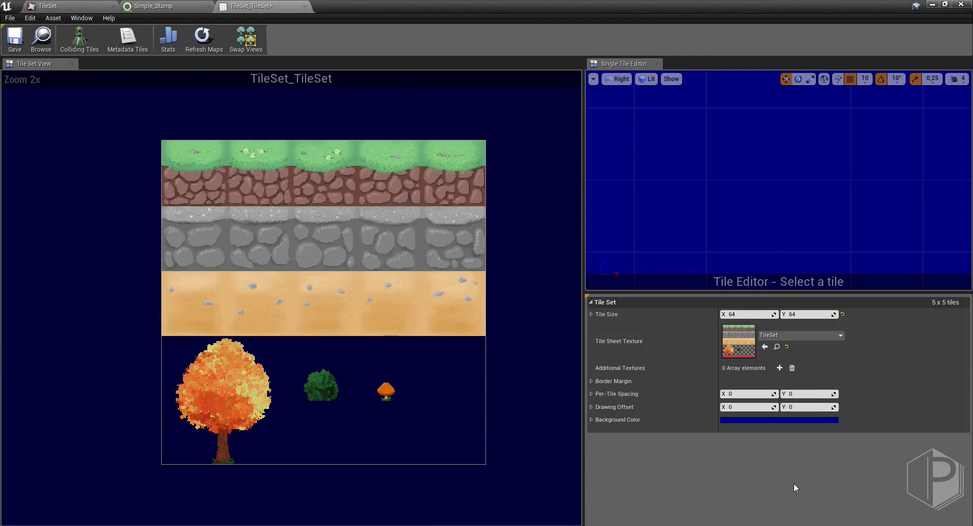
scroll(191, 182, up, 2)
scroll(320, 325, down, 1)
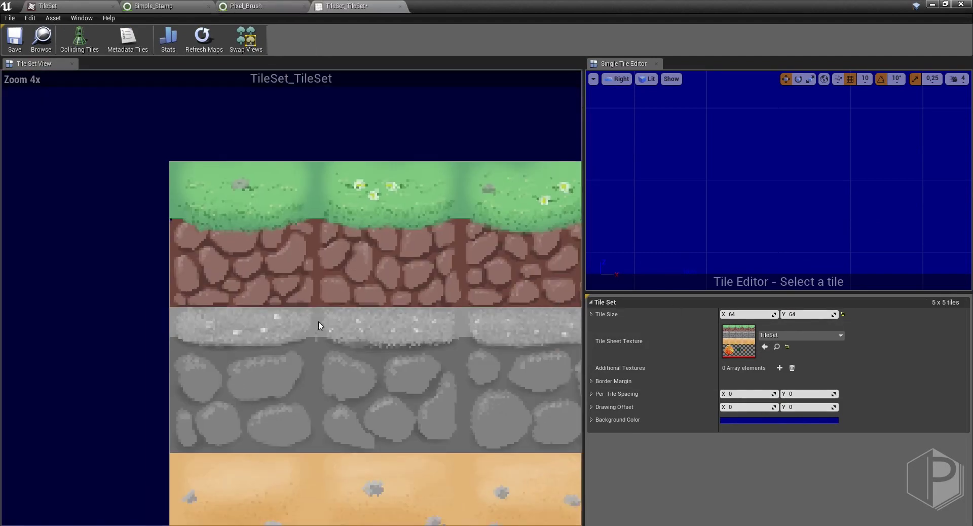
click(232, 403)
click(252, 302)
scroll(285, 366, down, 5)
scroll(299, 397, up, 5)
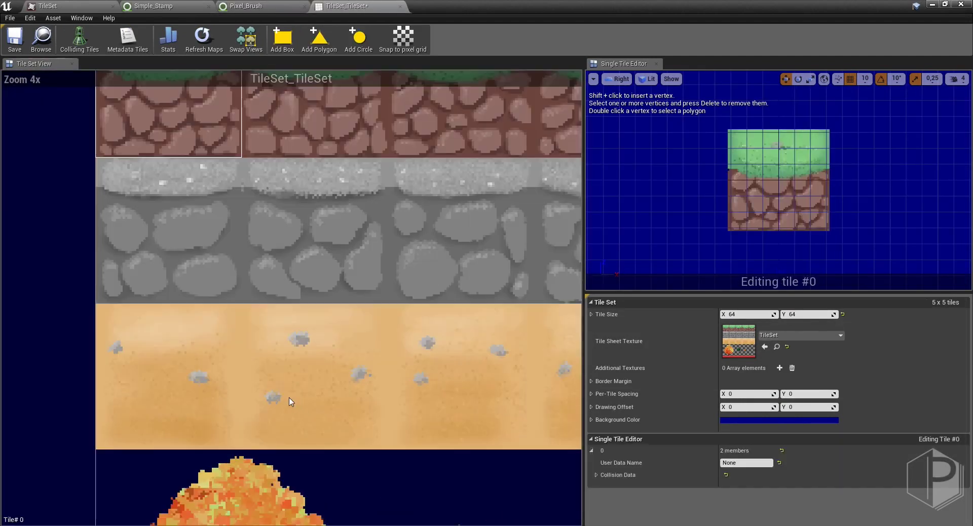
click(172, 400)
scroll(193, 404, down, 5)
scroll(341, 446, up, 4)
scroll(386, 436, up, 1)
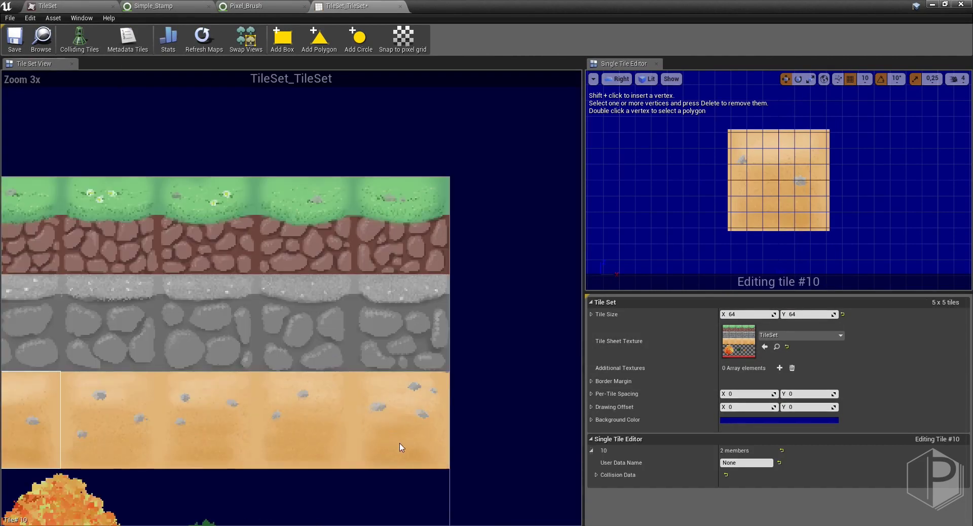
click(401, 447)
Inspect the bush, mushroom and 2×2 tree tiles, then save and close the tile set
scroll(355, 481, down, 1)
click(268, 502)
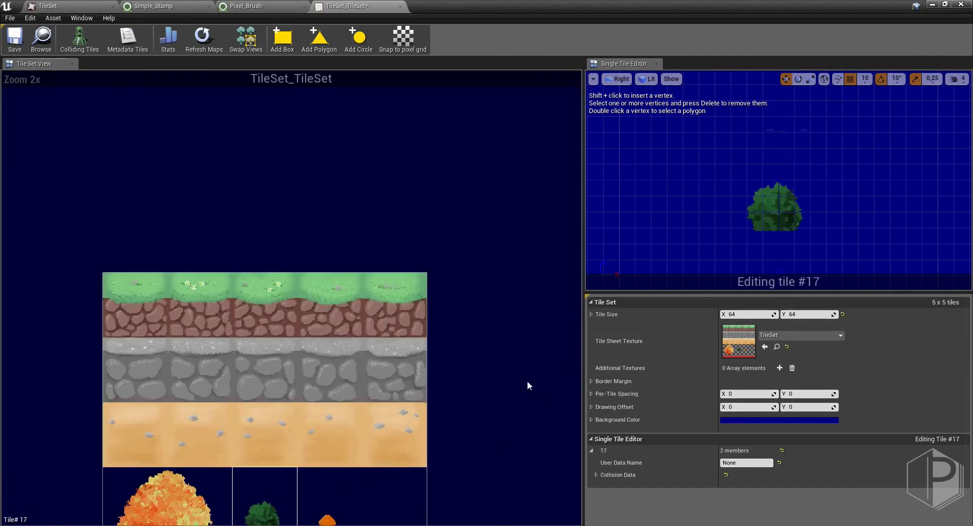
scroll(474, 385, down, 1)
scroll(471, 304, up, 1)
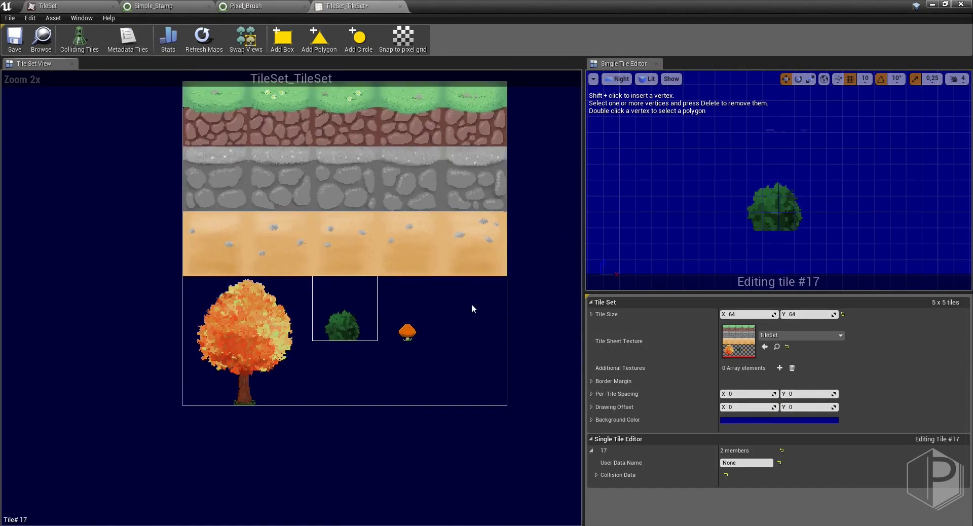
click(406, 324)
click(275, 334)
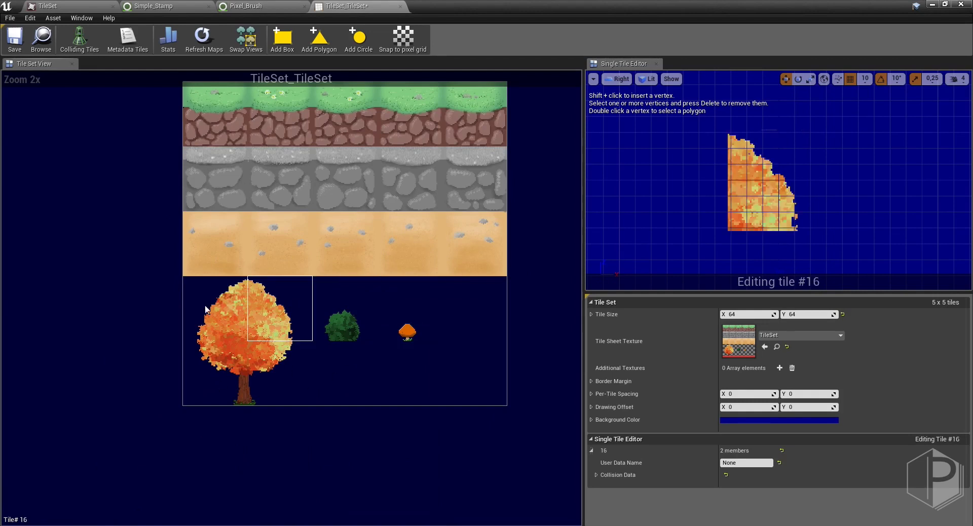
drag(205, 309, 276, 401)
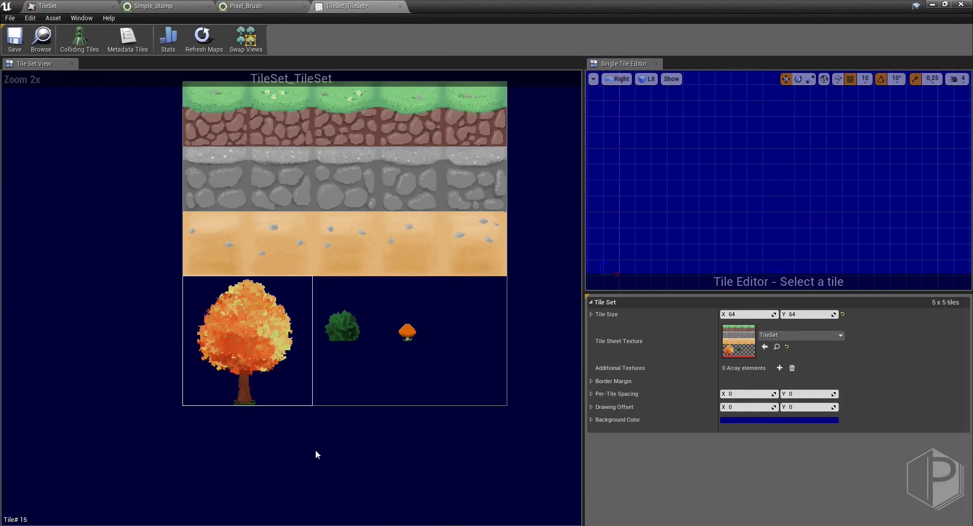
click(410, 316)
click(14, 40)
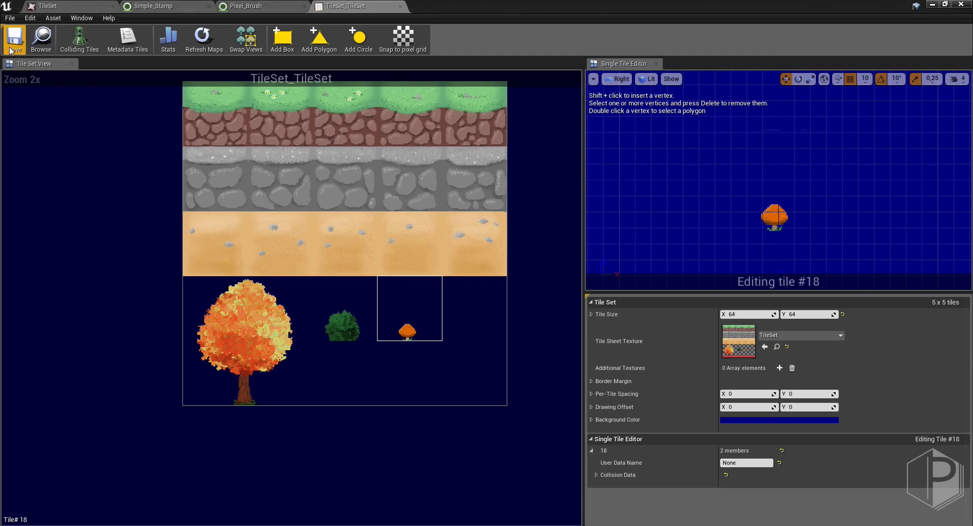
click(401, 6)
Create TileSet_TileMap from TileSet_TileSet with the default name and open it
click(940, 4)
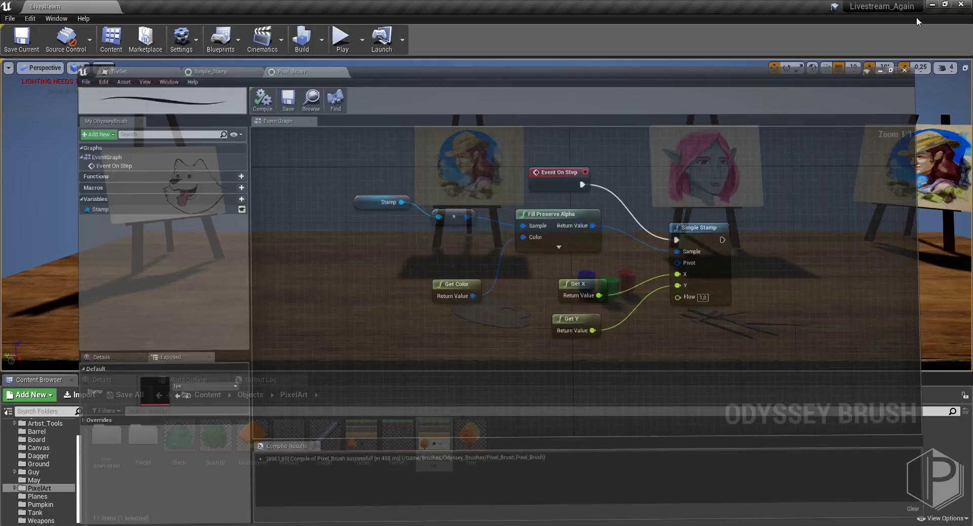
right_click(429, 427)
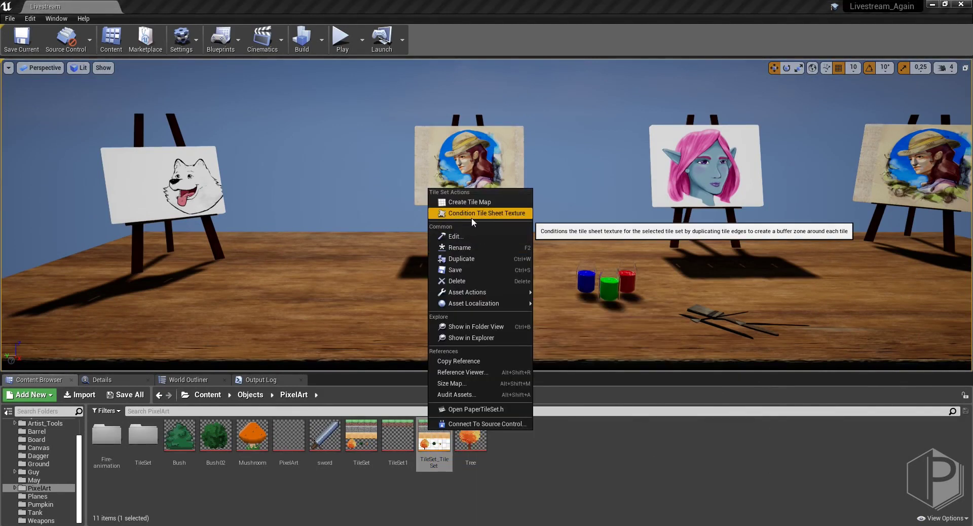
click(473, 201)
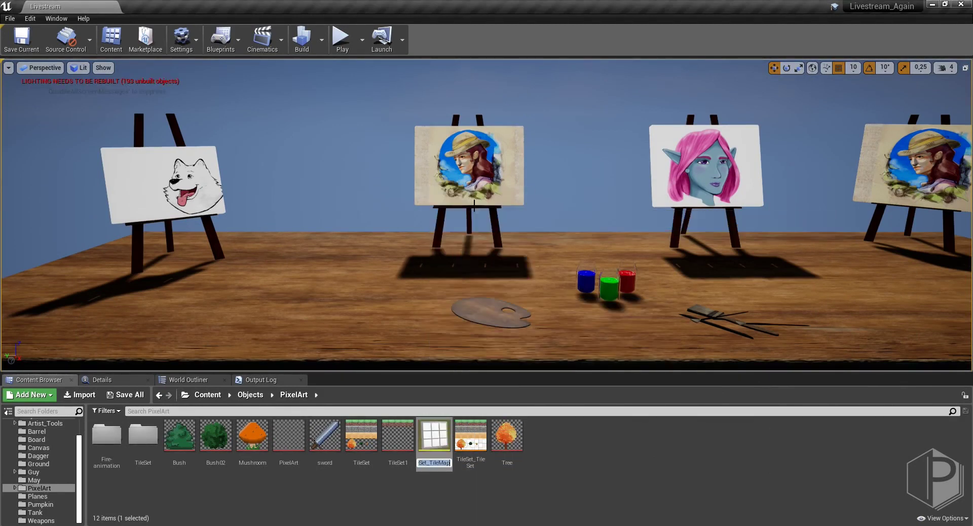
key(Return)
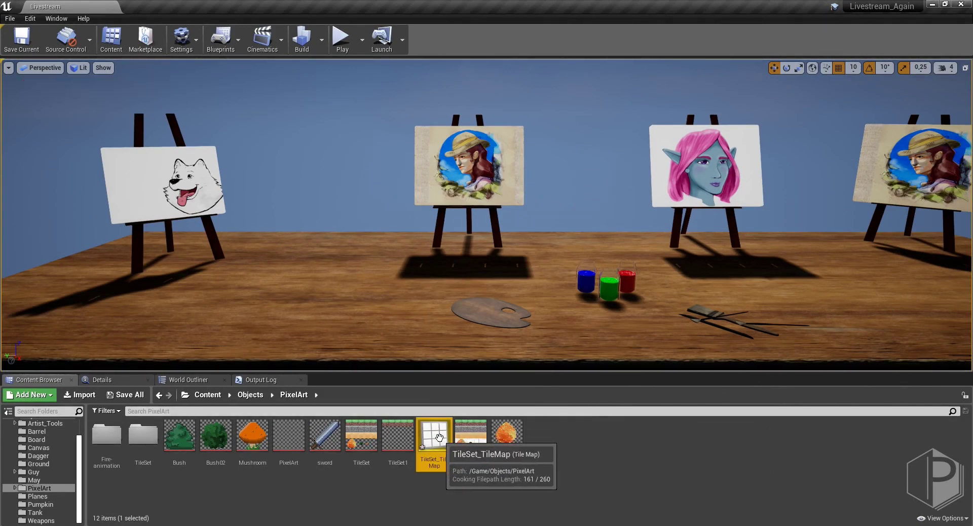
double_click(435, 435)
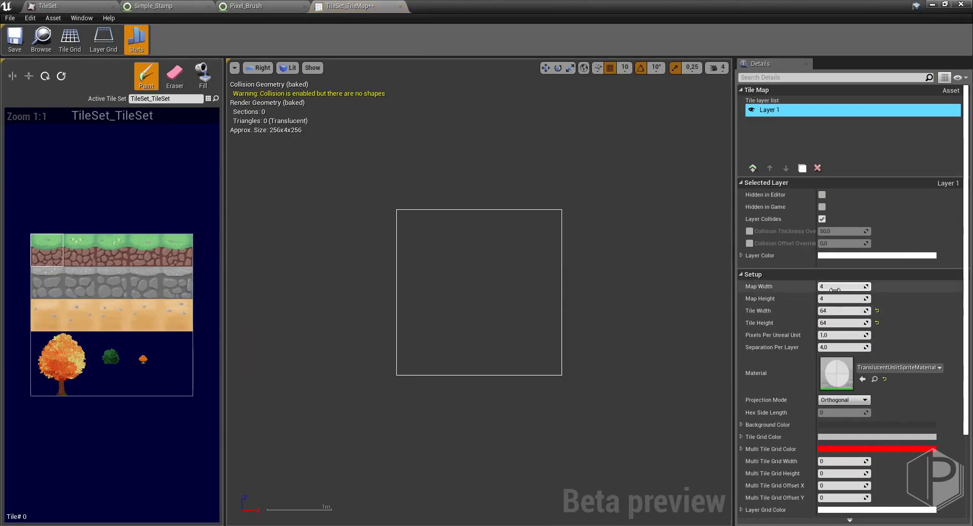
Set the map width to 12 and paint grass along the bottom row, including columns 7, 9 and 11
text(12)
key(Return)
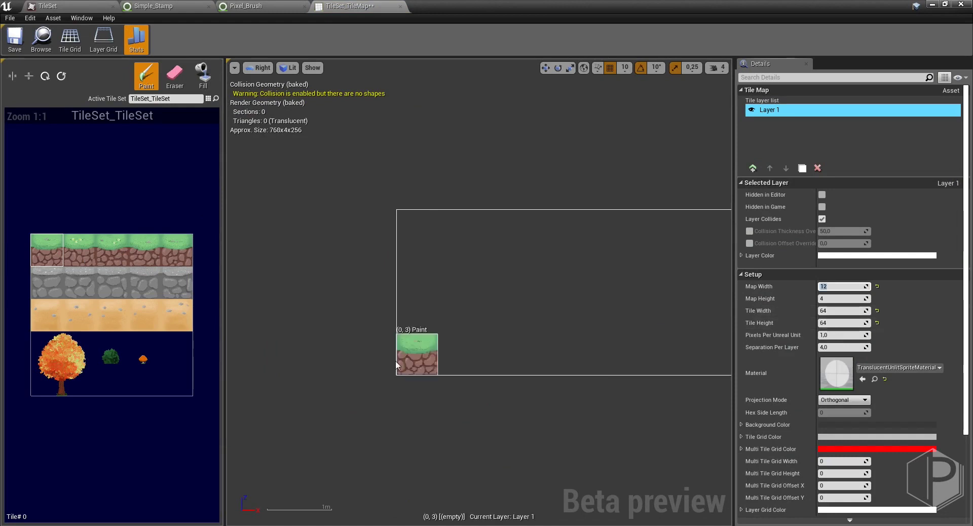
drag(439, 355, 516, 354)
scroll(502, 309, down, 2)
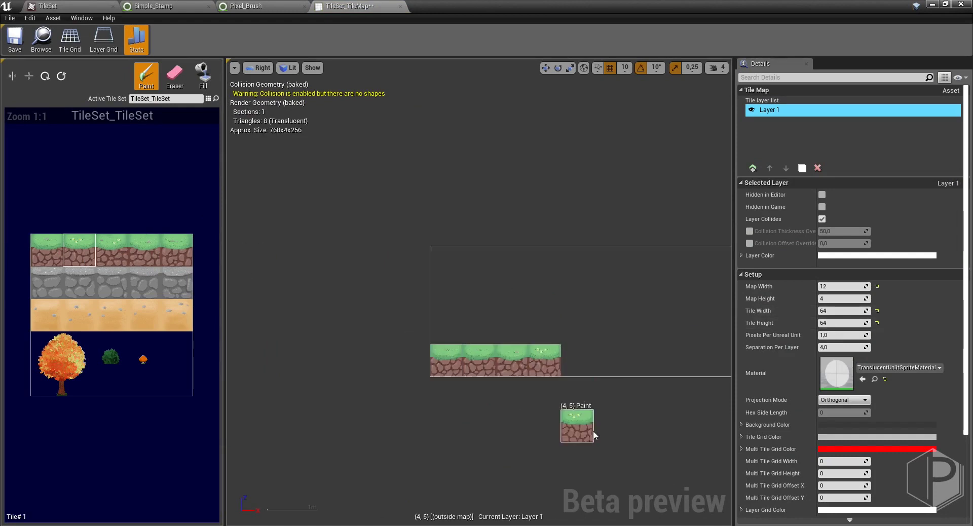
click(94, 254)
click(524, 338)
click(655, 338)
click(589, 338)
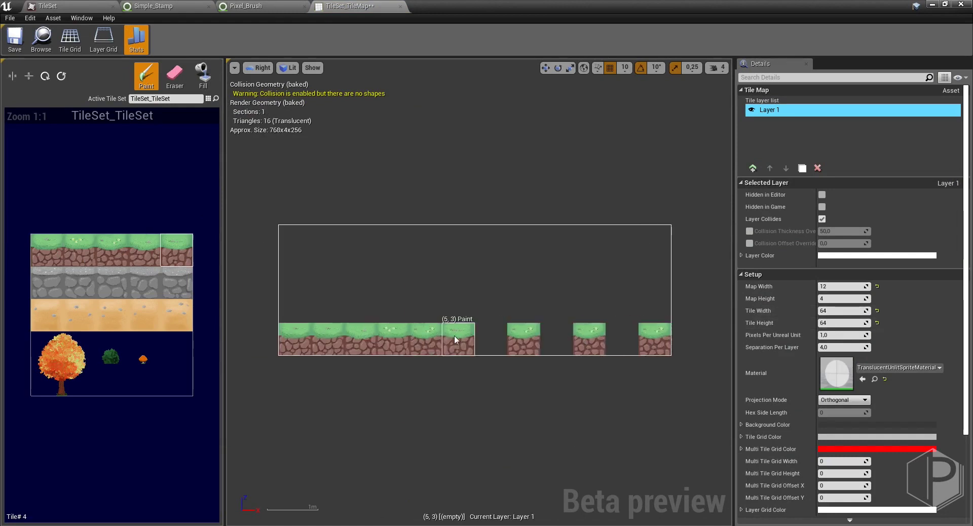
Fill columns 6 and 10 with grass, try stone at the right end, then repaint it with grass
click(68, 252)
click(490, 339)
click(621, 339)
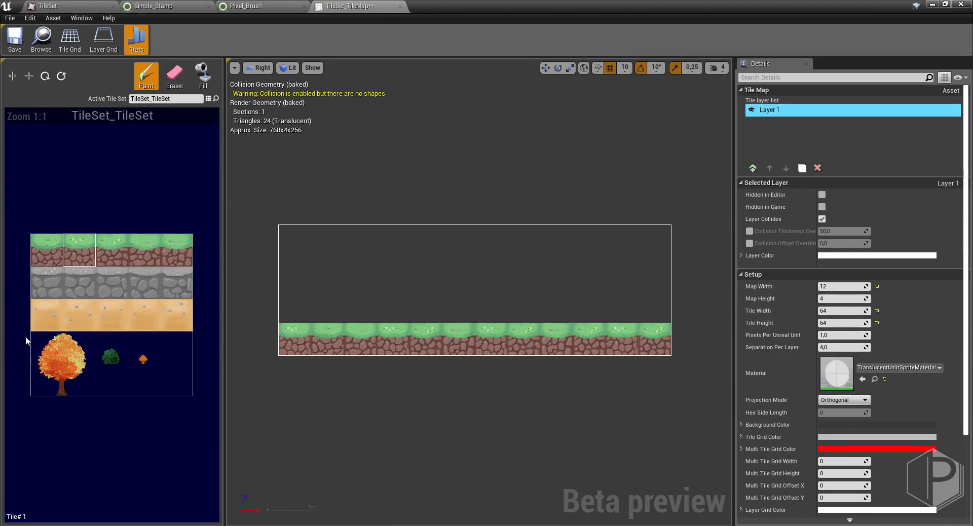
click(52, 356)
drag(589, 338, 654, 339)
click(45, 283)
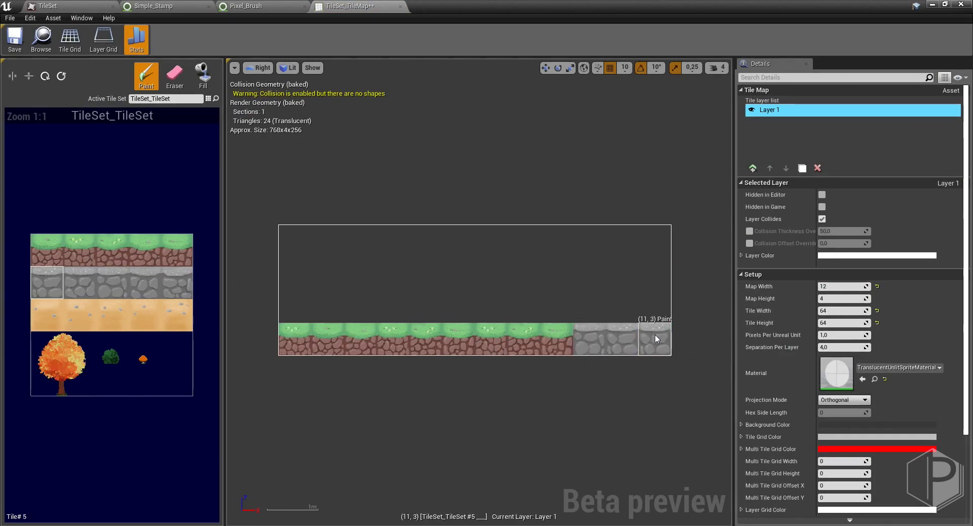
click(112, 250)
click(589, 339)
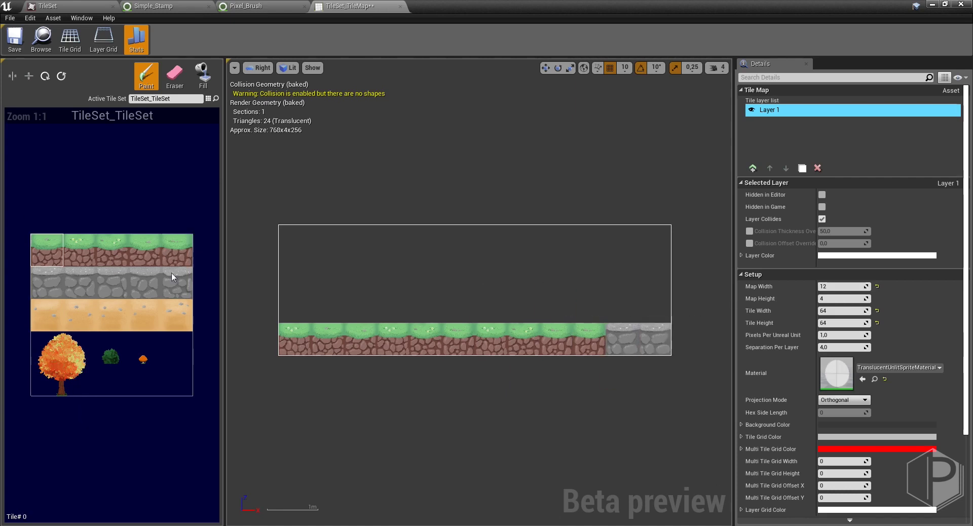
click(654, 339)
Finish the grass at column 10 and place three trees at left, centre and right on a new layer
click(622, 339)
click(753, 168)
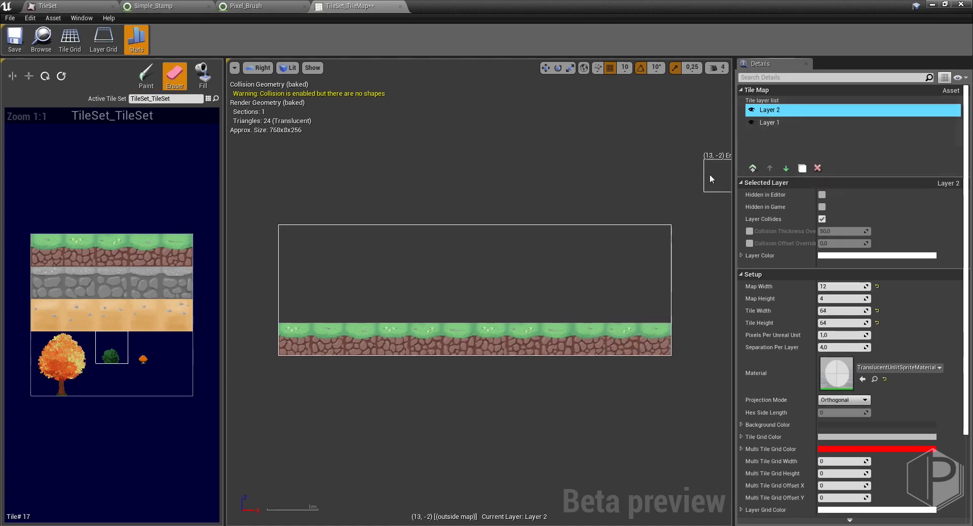
drag(48, 345, 81, 391)
click(299, 274)
click(501, 297)
click(632, 297)
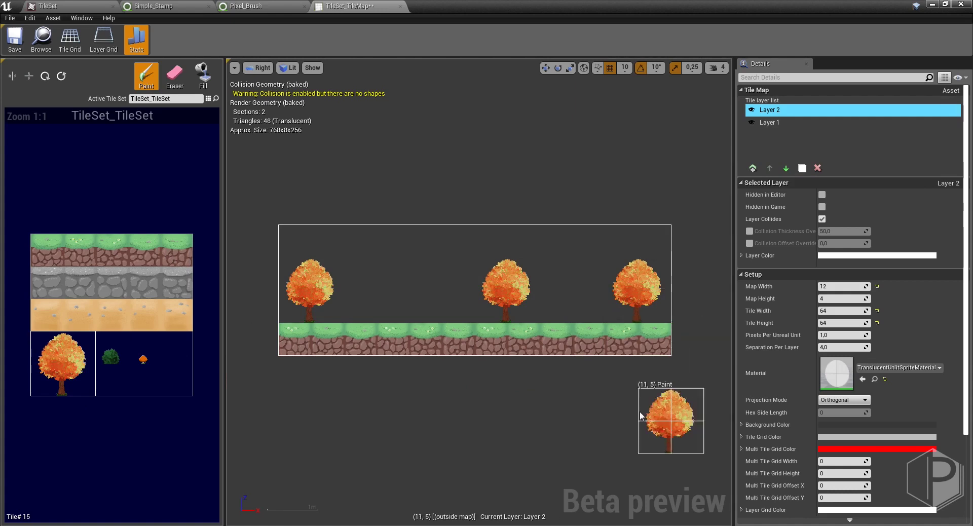
Add a third layer and place three bushes on the grass
click(753, 168)
click(106, 359)
click(326, 315)
click(588, 315)
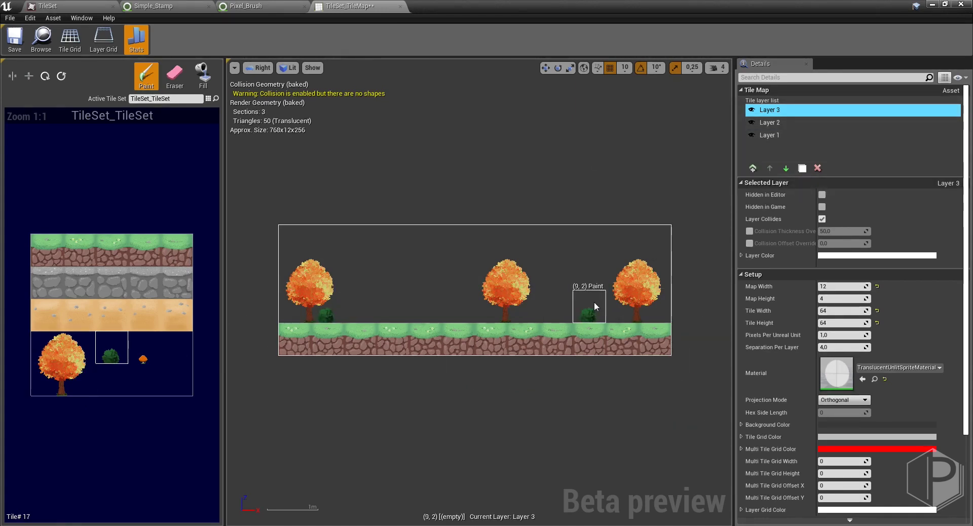
click(425, 314)
Add a fourth layer, place mushrooms at cells (5,2), (7,2) and (10,2), and save the tile map
click(752, 168)
click(143, 358)
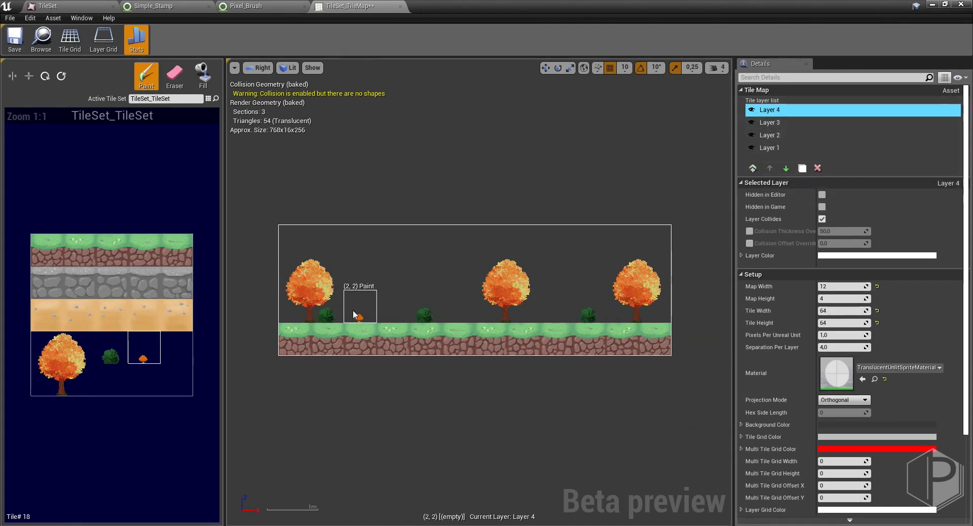
click(525, 314)
click(622, 314)
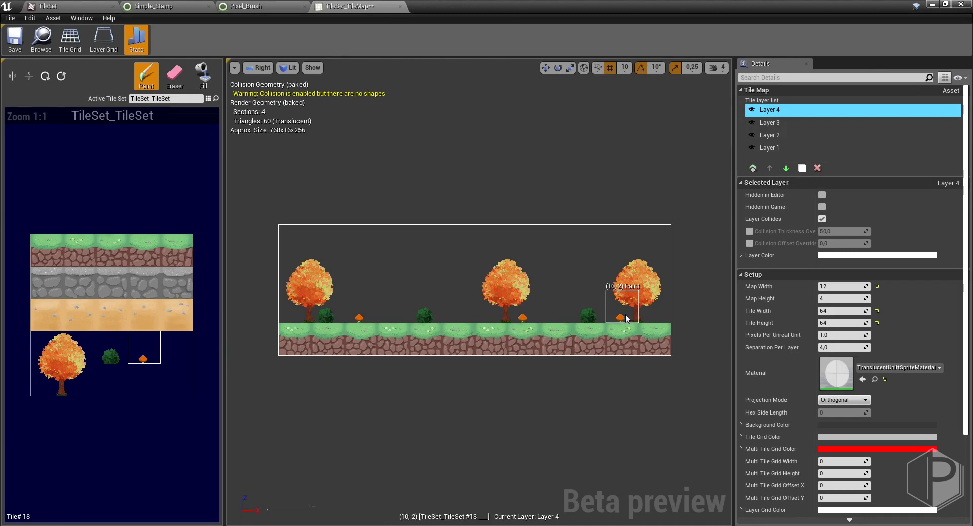
click(446, 321)
click(7, 49)
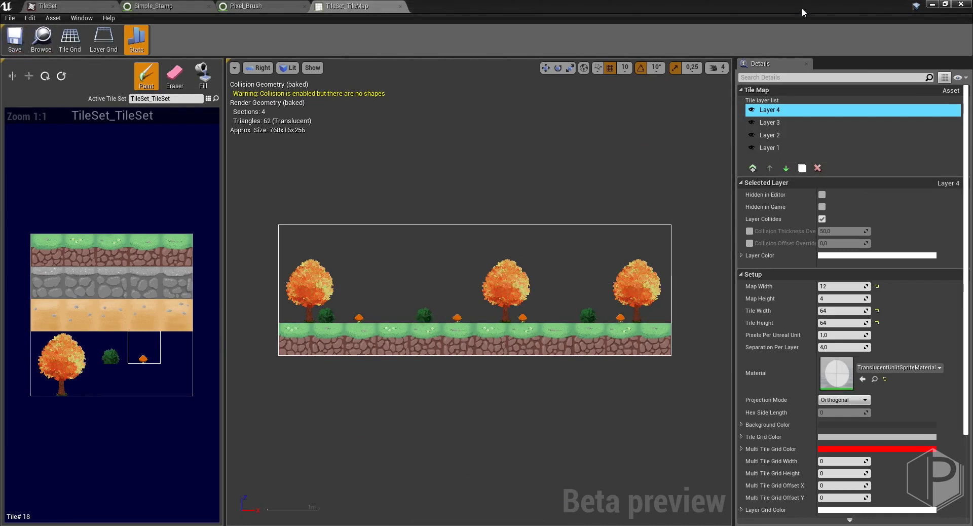